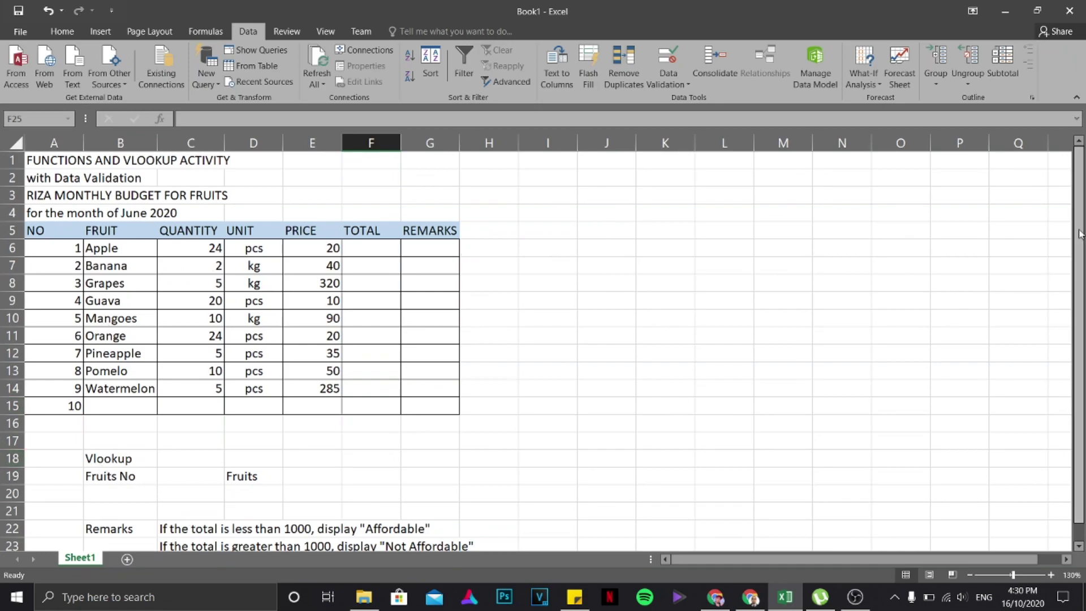
# Merge and center the title and subtitle rows 1 and 2 across columns A–G.
pyautogui.moveTo(1076, 262); pyautogui.dragTo(1074, 263)
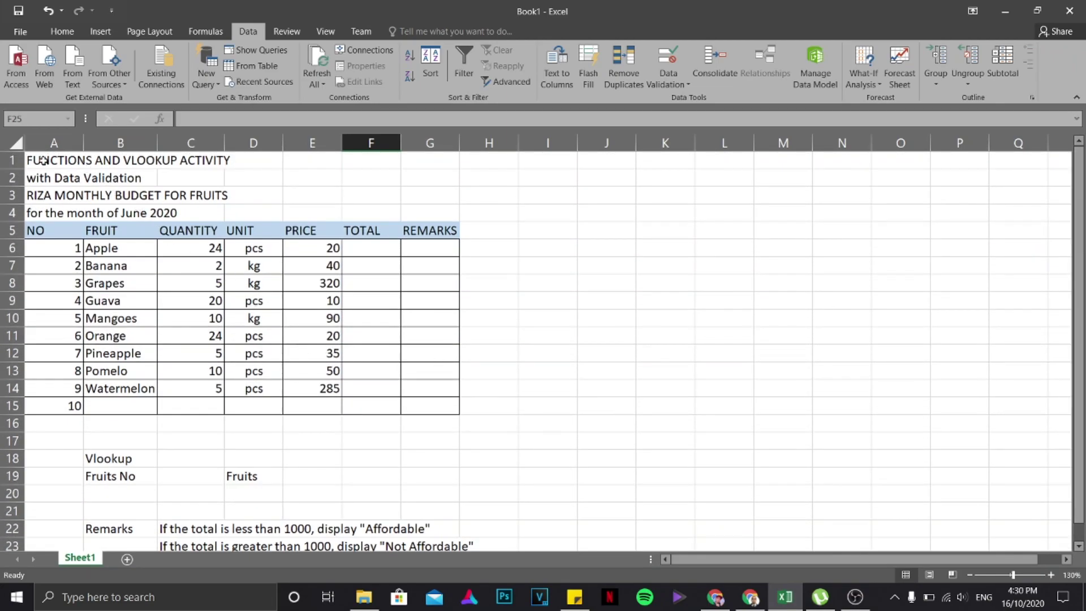
pyautogui.moveTo(57, 160); pyautogui.dragTo(429, 161)
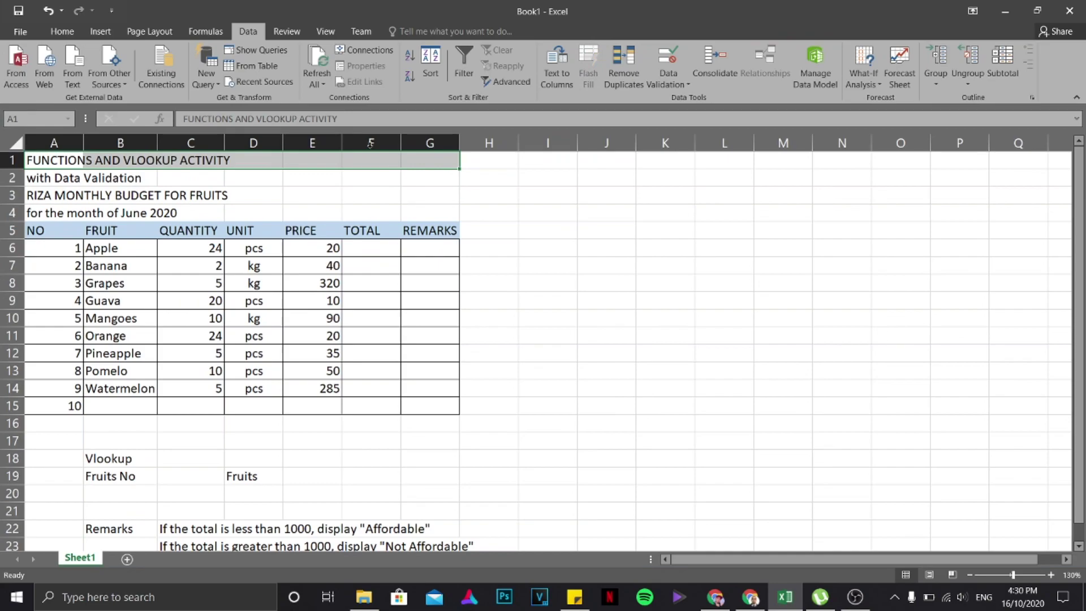
pyautogui.click(69, 32)
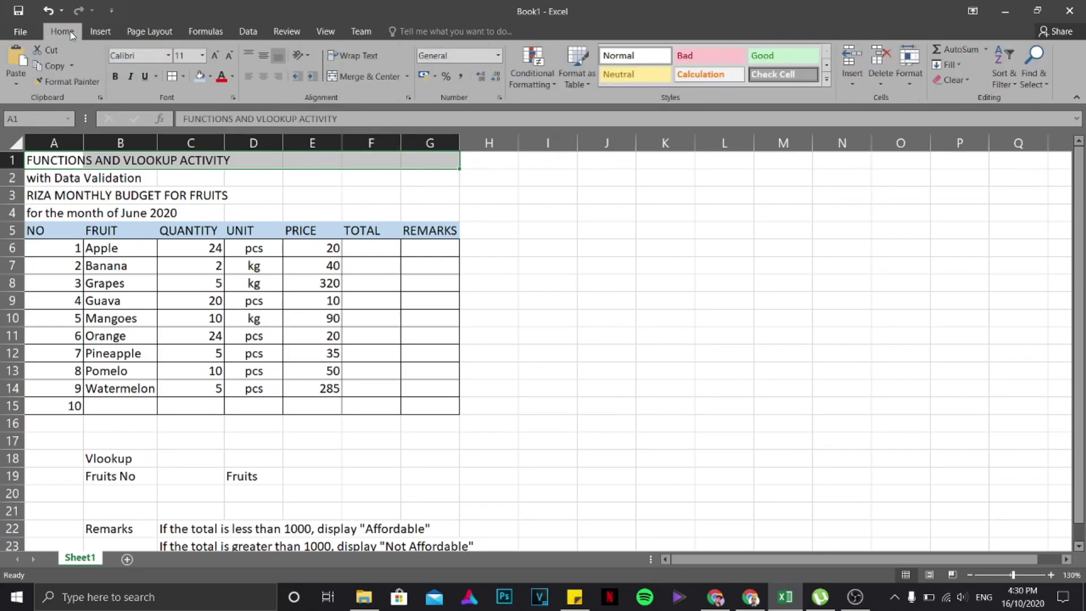
pyautogui.click(361, 76)
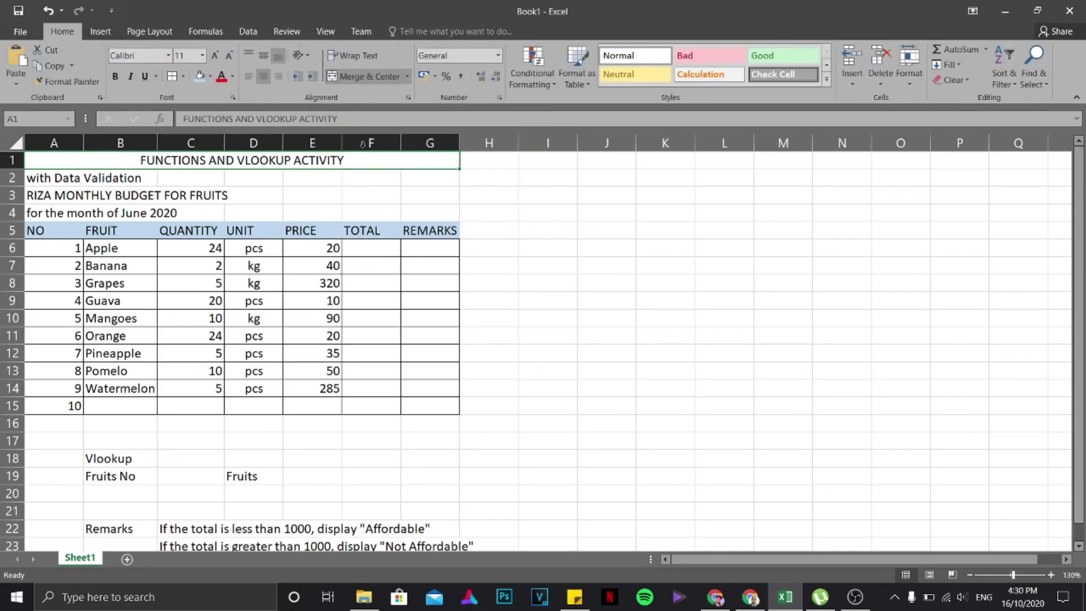
pyautogui.click(32, 174)
pyautogui.moveTo(104, 173); pyautogui.dragTo(416, 181)
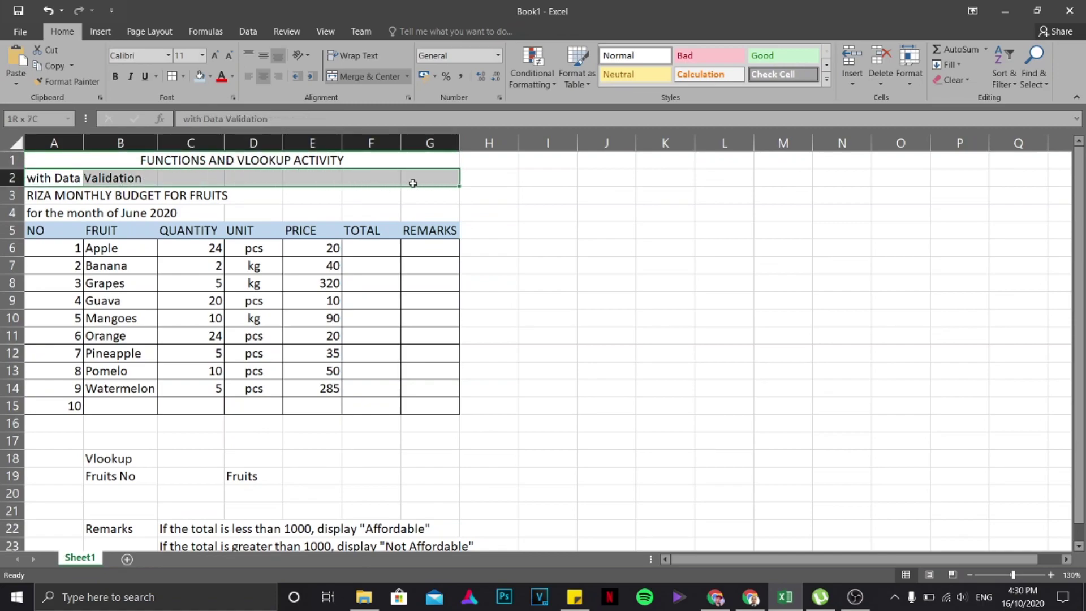
pyautogui.click(365, 77)
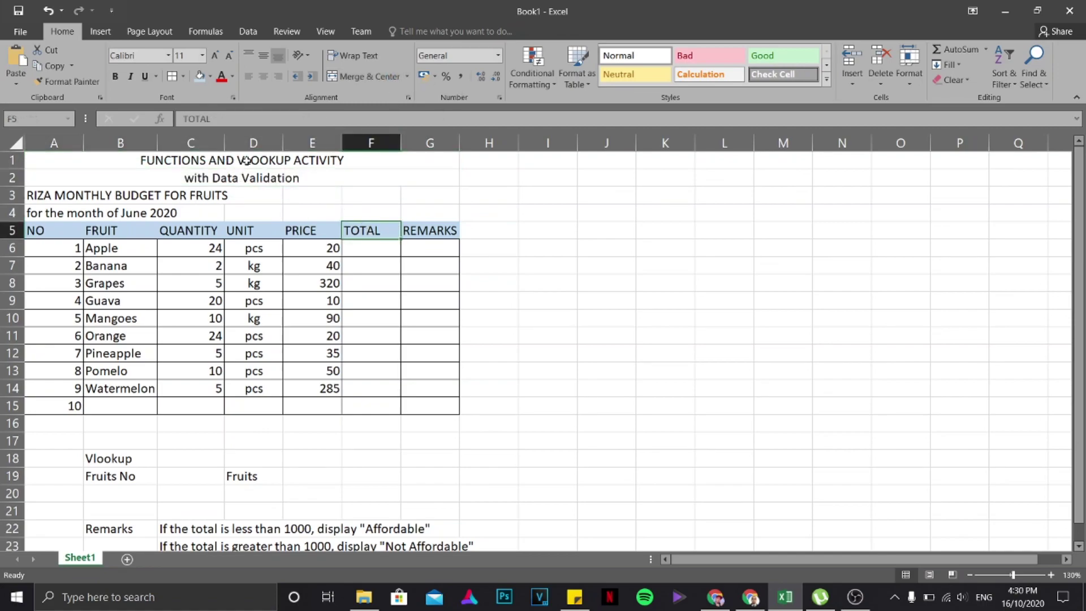
# Fill title rows 1–2 red with bold white text.
pyautogui.moveTo(244, 163); pyautogui.dragTo(249, 175)
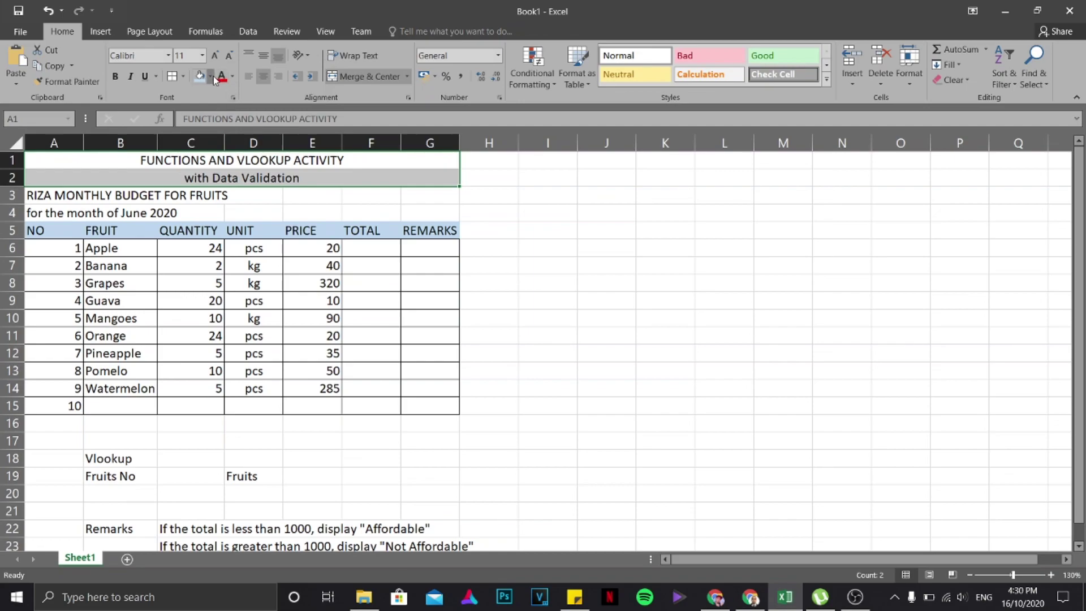
pyautogui.click(210, 77)
pyautogui.click(210, 183)
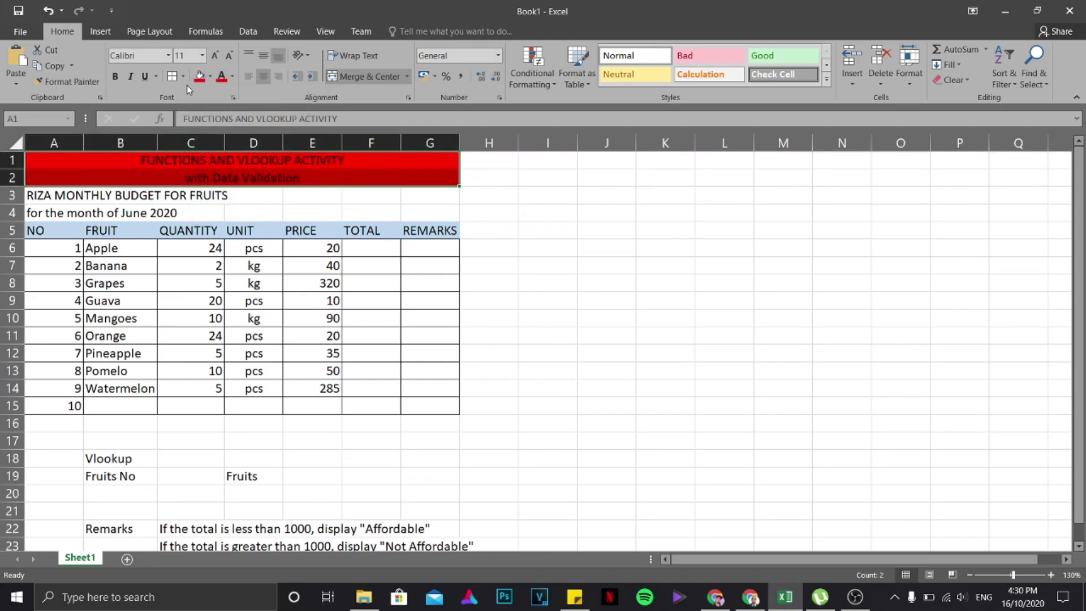
pyautogui.click(232, 76)
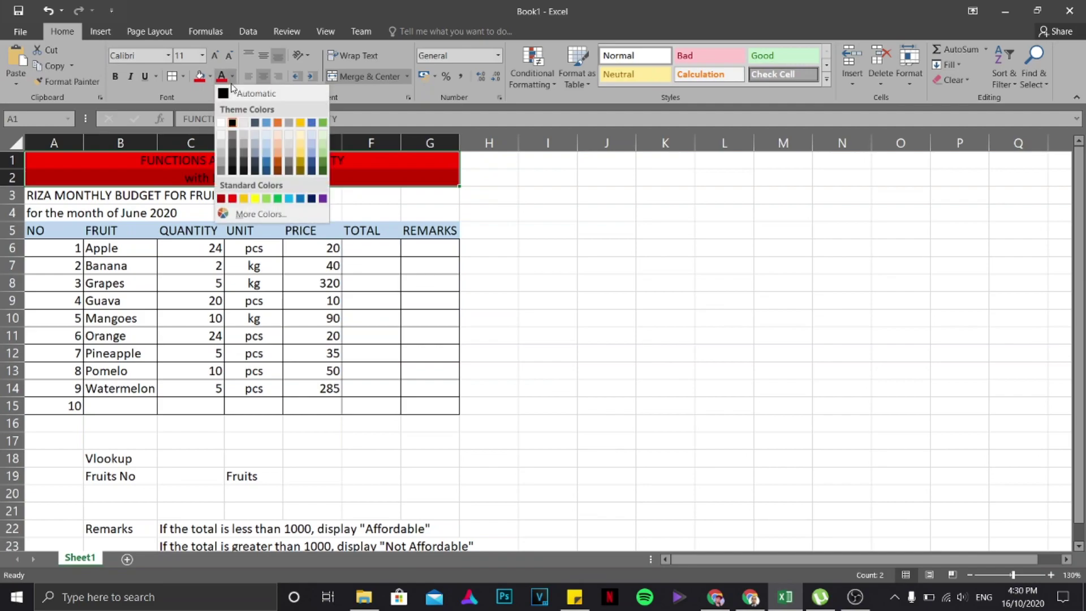
pyautogui.click(223, 128)
pyautogui.click(116, 76)
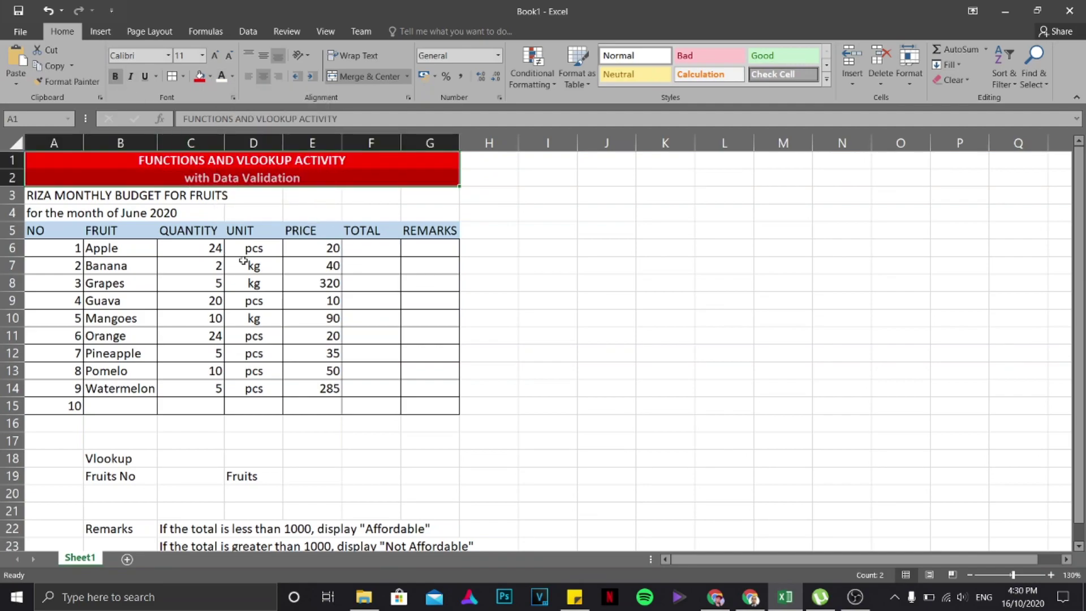
pyautogui.click(248, 262)
# Merge and center rows 3 and 4 across A–G, making row 4 size 9 italic.
pyautogui.moveTo(62, 196); pyautogui.dragTo(412, 190)
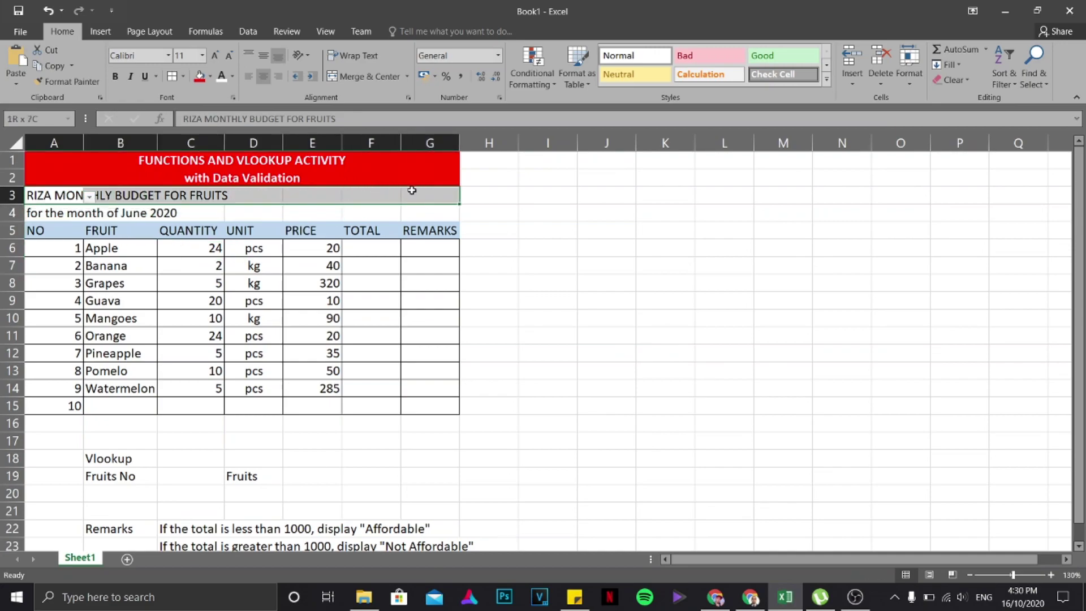
pyautogui.click(368, 74)
pyautogui.moveTo(37, 214); pyautogui.dragTo(432, 211)
pyautogui.click(356, 77)
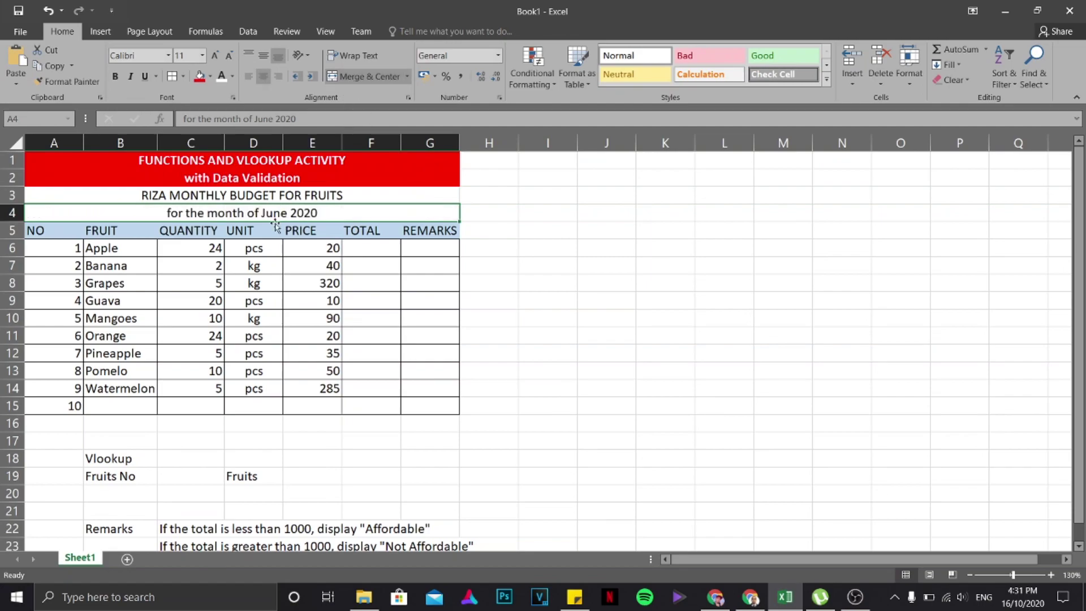
pyautogui.click(229, 56)
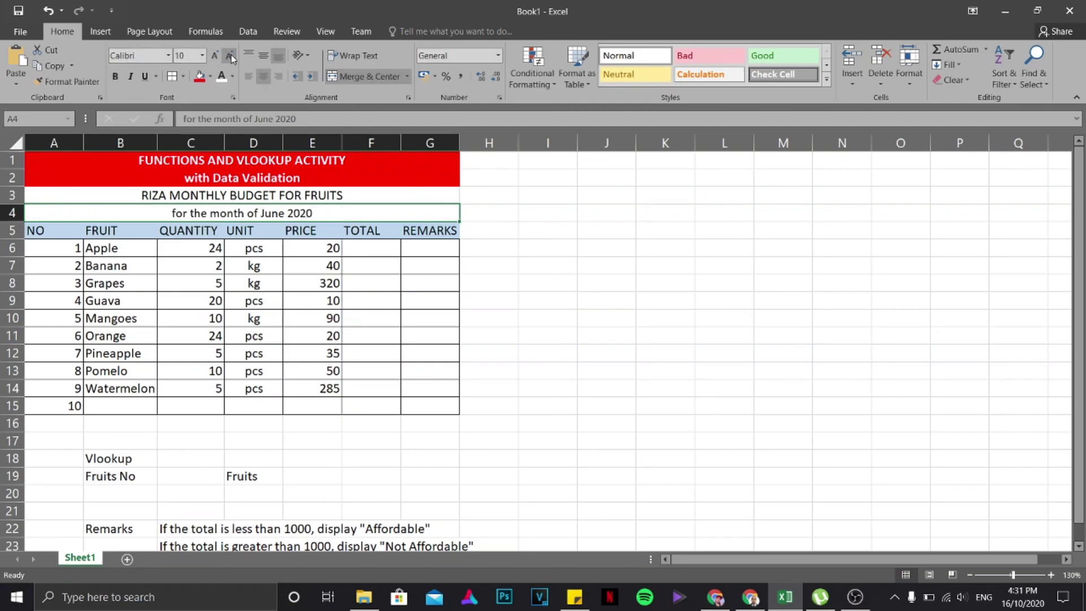
pyautogui.click(230, 55)
pyautogui.click(130, 77)
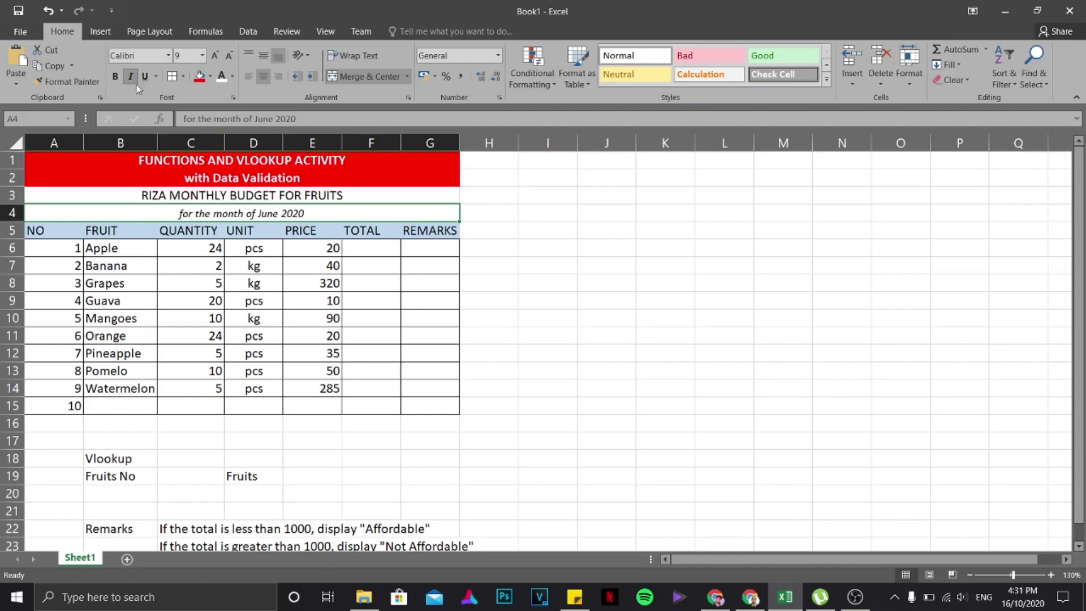
pyautogui.click(254, 266)
pyautogui.click(200, 215)
# Format prices E6:E14 as Currency with the PHP symbol and two decimals.
pyautogui.moveTo(326, 248); pyautogui.dragTo(326, 388)
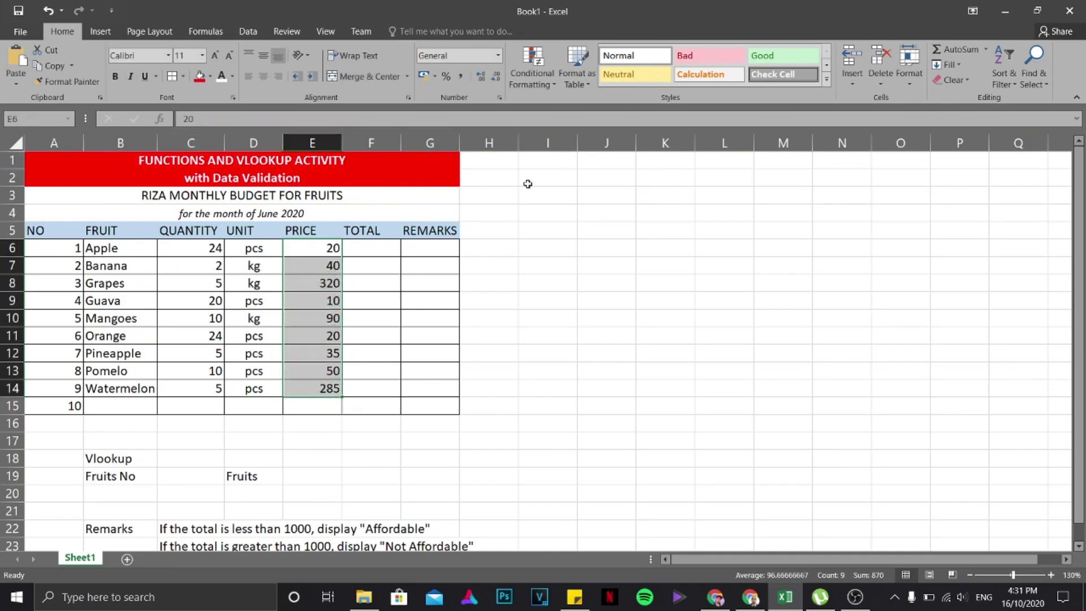
pyautogui.click(499, 99)
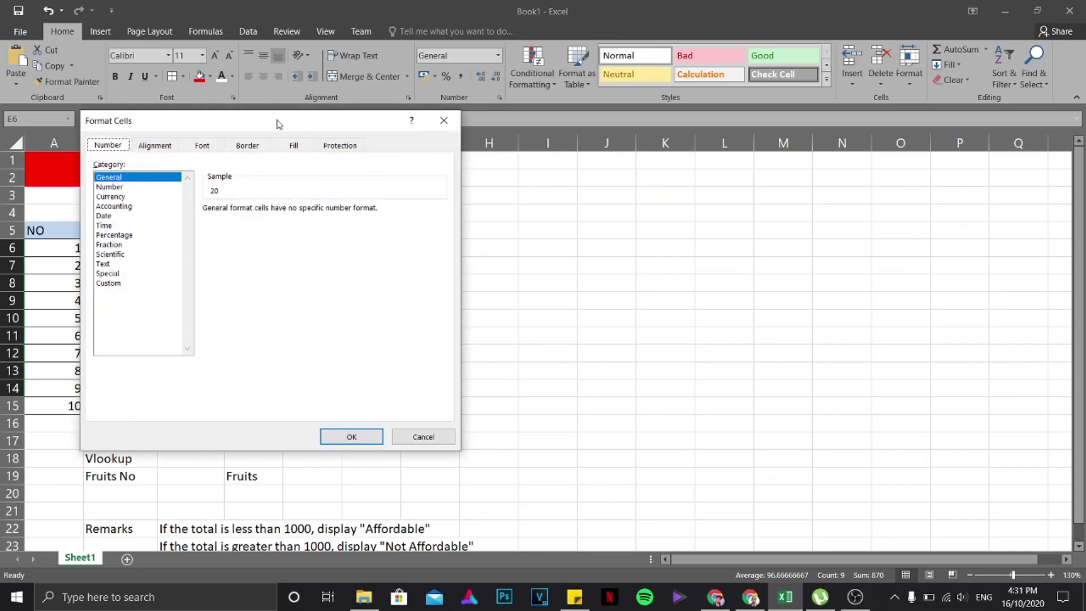
pyautogui.moveTo(279, 121); pyautogui.dragTo(481, 136)
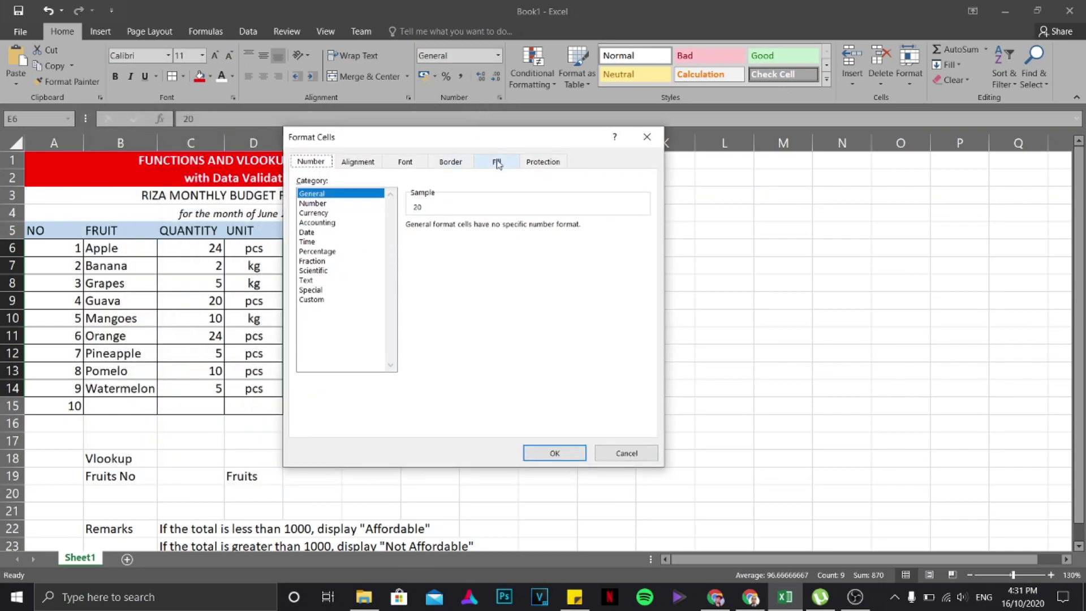
pyautogui.click(314, 213)
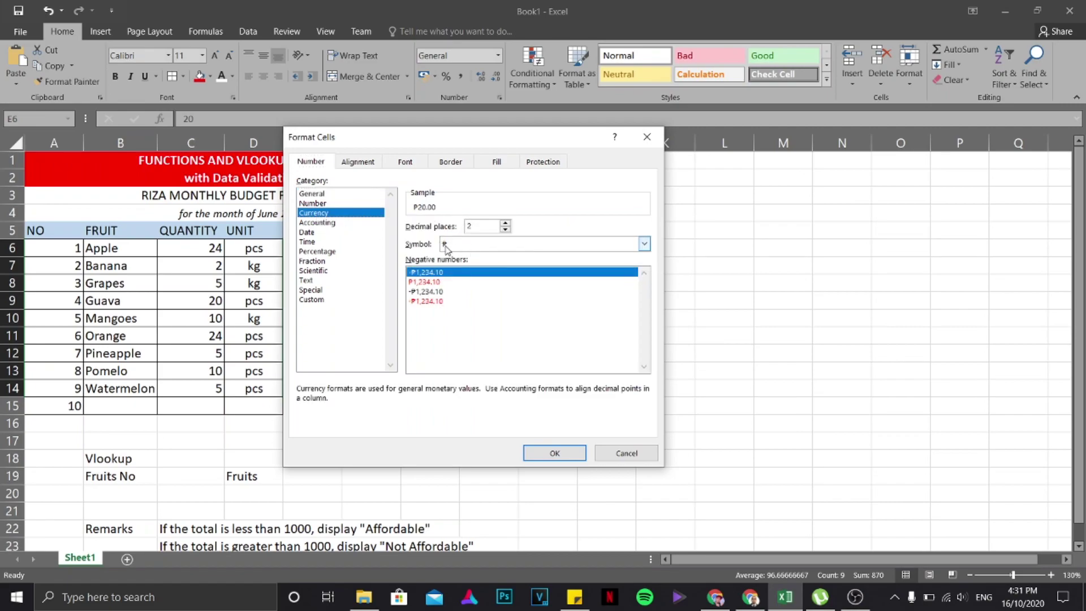
pyautogui.click(644, 244)
pyautogui.moveTo(646, 281)
pyautogui.mouseDown()
pyautogui.moveTo(645, 295)
pyautogui.moveTo(647, 266)
pyautogui.mouseUp()
pyautogui.click(519, 390)
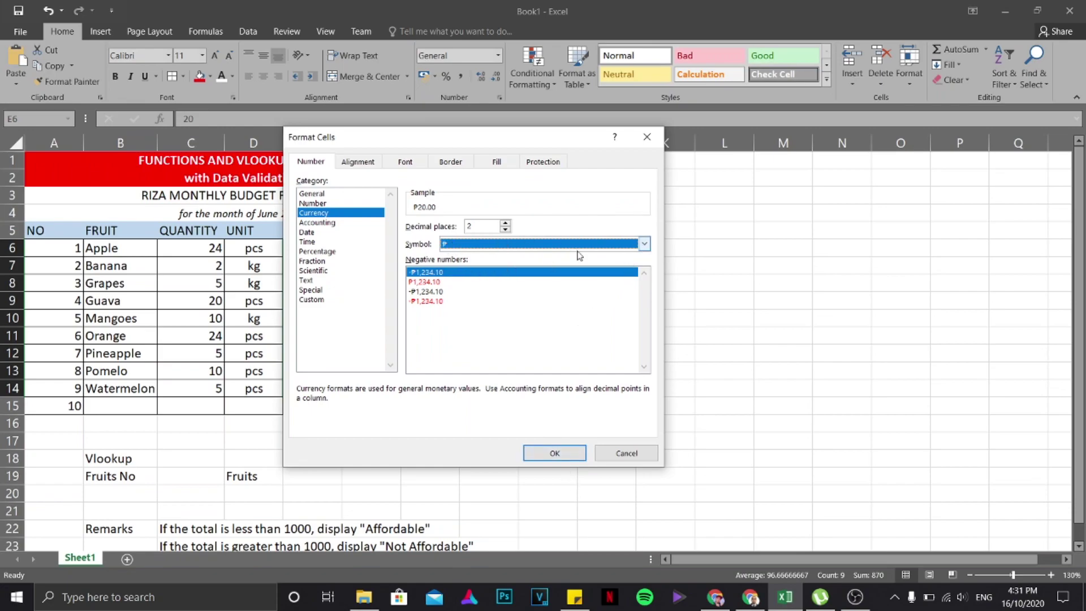
pyautogui.click(625, 245)
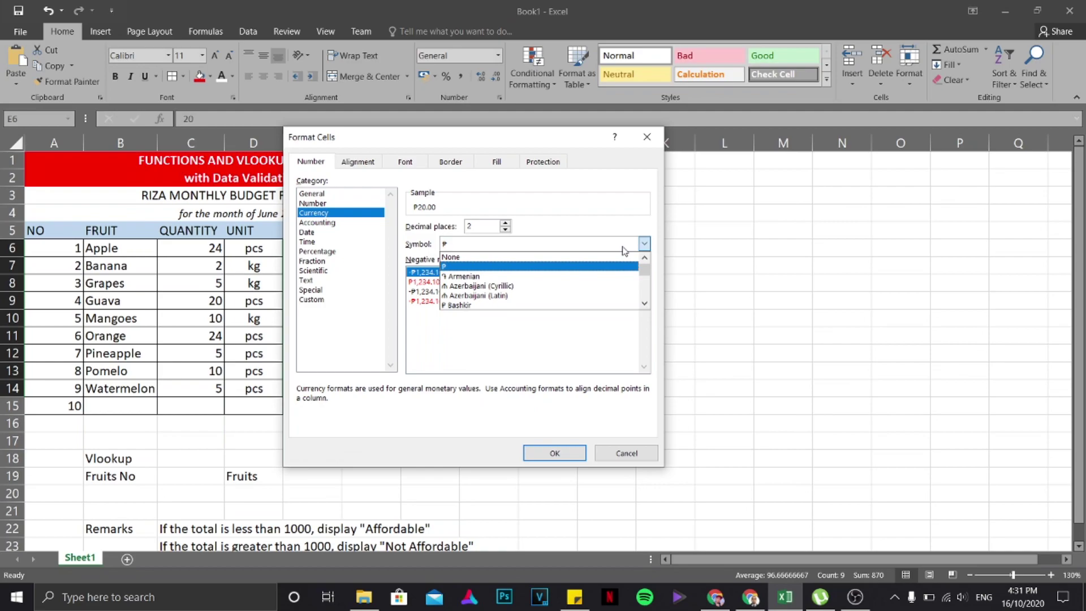
pyautogui.write('php')
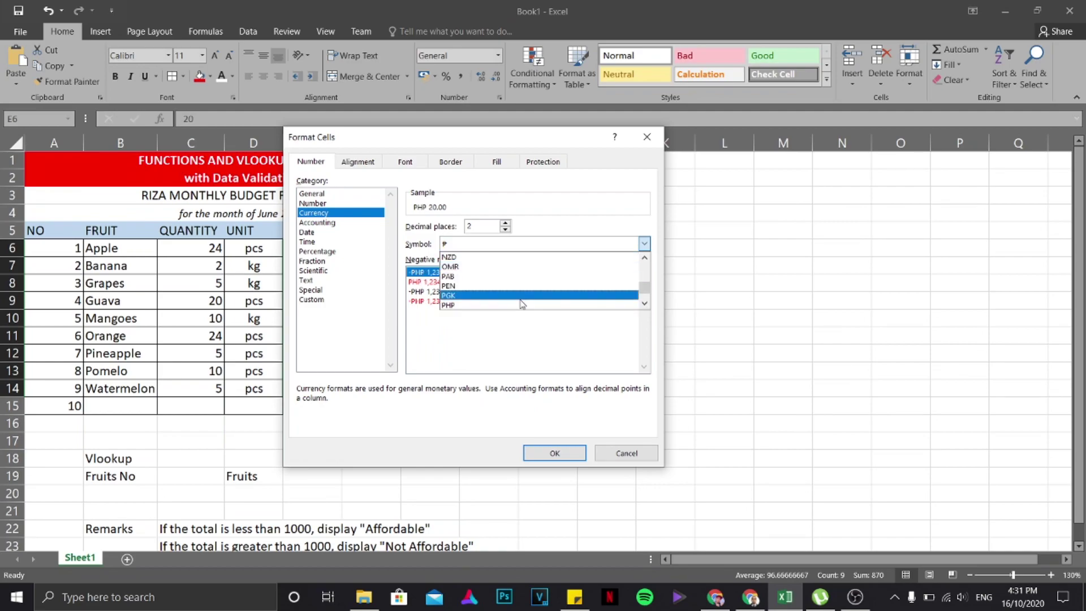
pyautogui.click(524, 306)
pyautogui.click(547, 455)
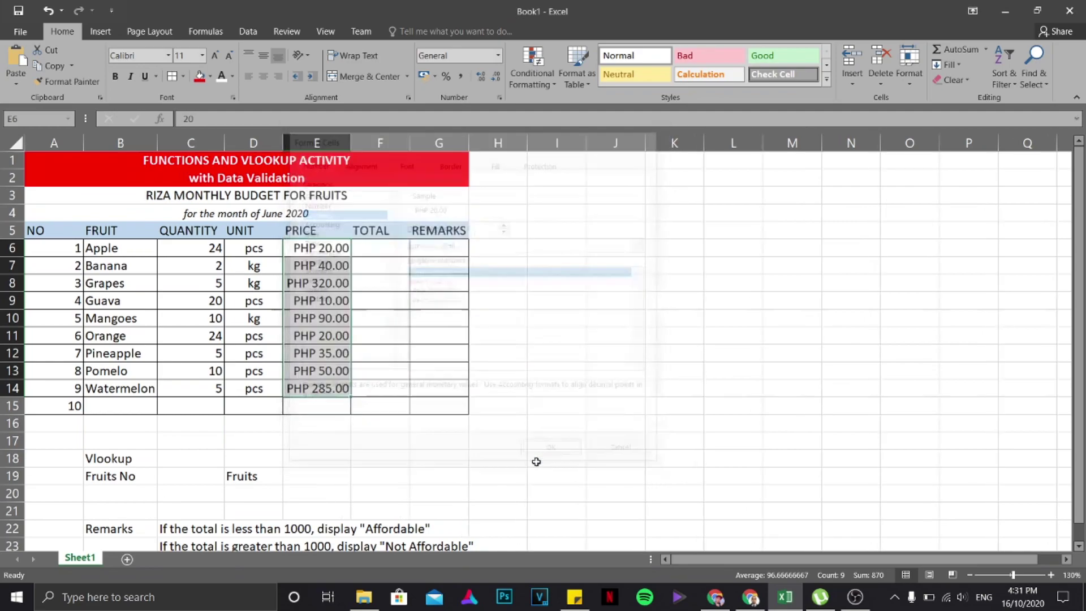
pyautogui.click(362, 406)
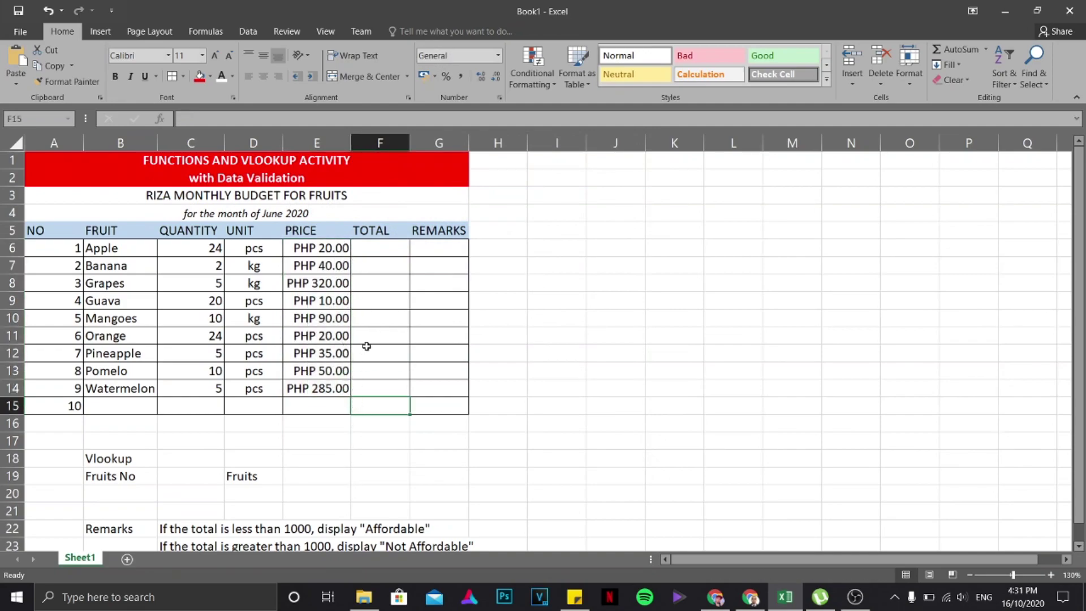
# Enter =E6*C6 in F6 so Apple's total shows PHP 480.00.
pyautogui.click(381, 248)
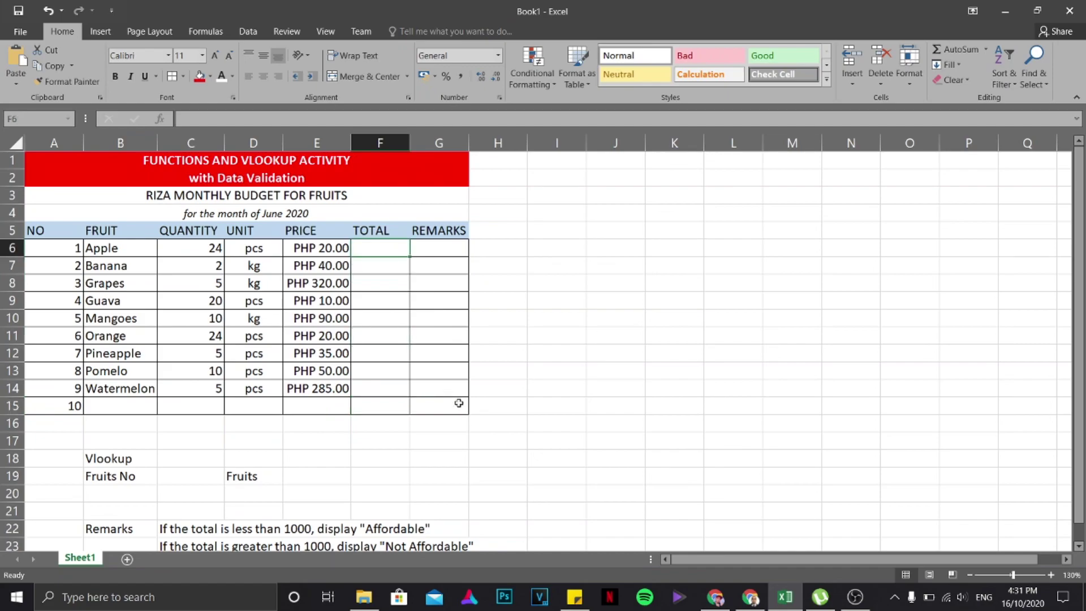
pyautogui.click(308, 250)
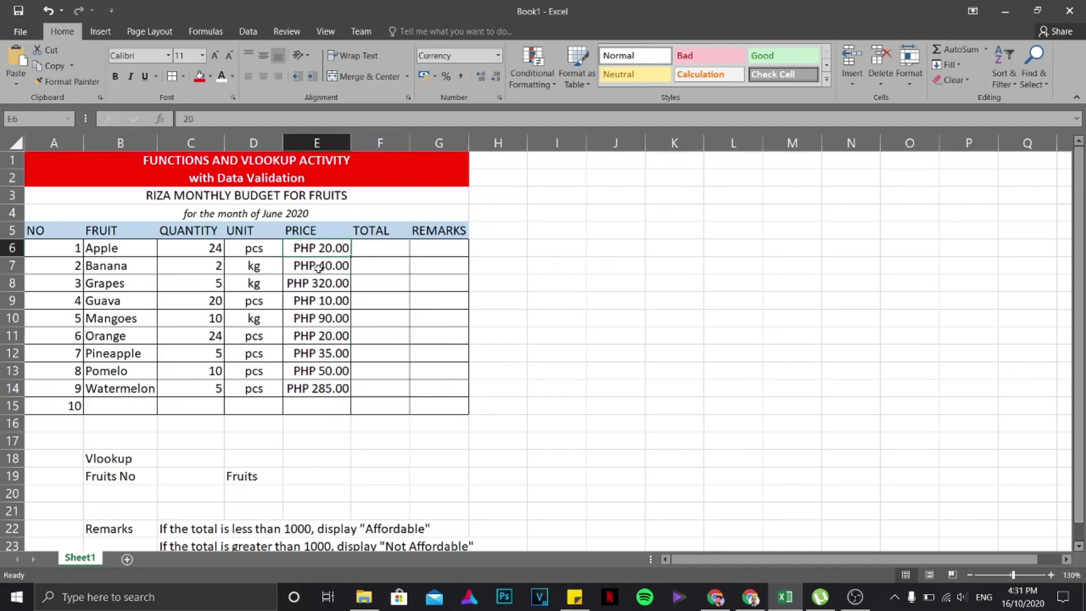
pyautogui.click(219, 257)
pyautogui.click(380, 252)
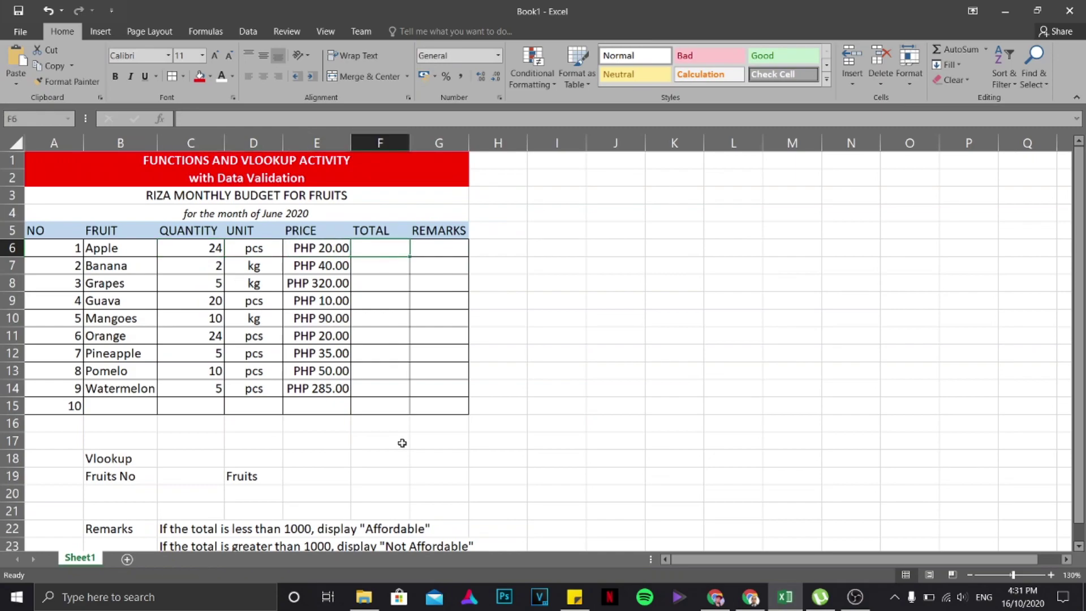
pyautogui.write('=')
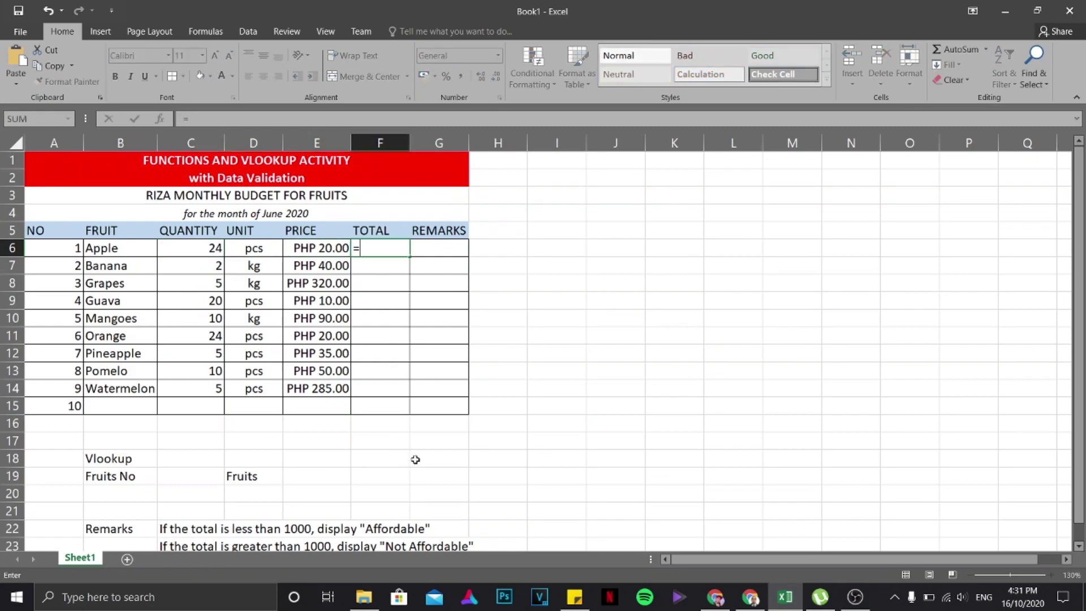
pyautogui.click(319, 249)
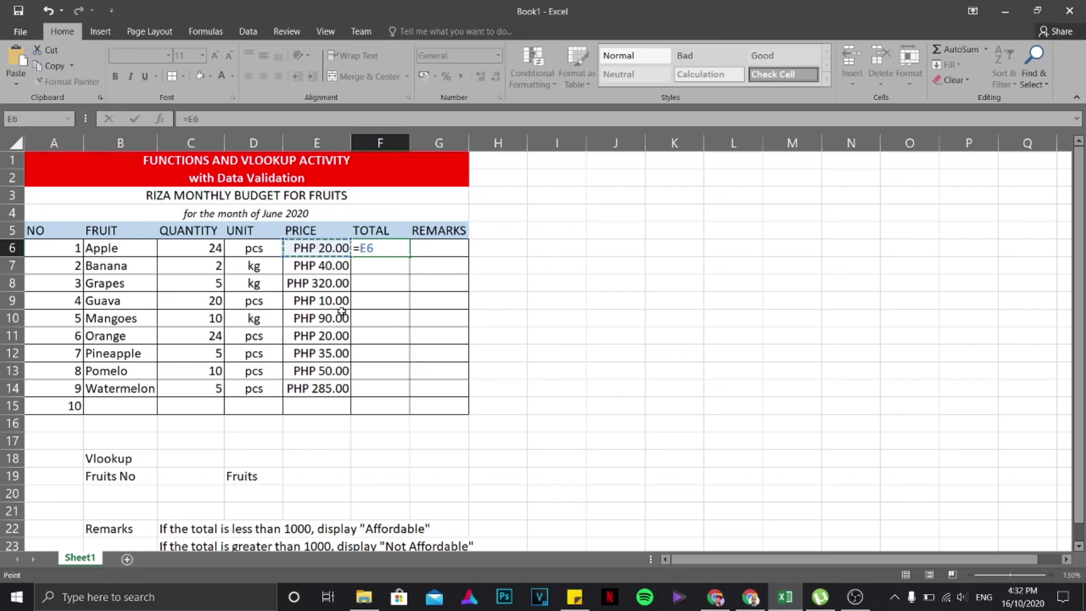
pyautogui.write('*')
pyautogui.click(211, 253)
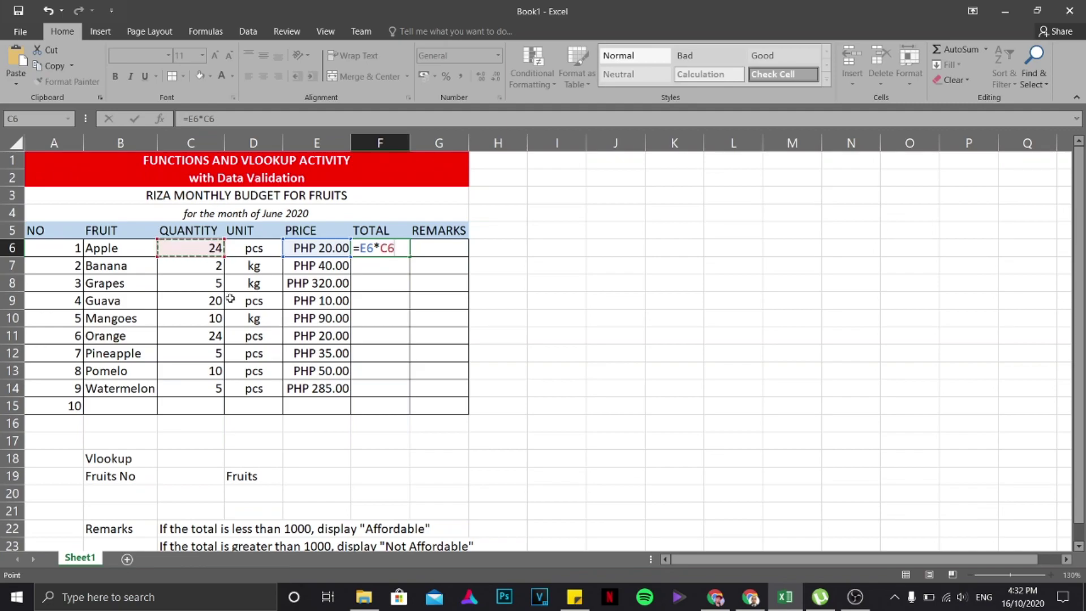
pyautogui.press('Return')
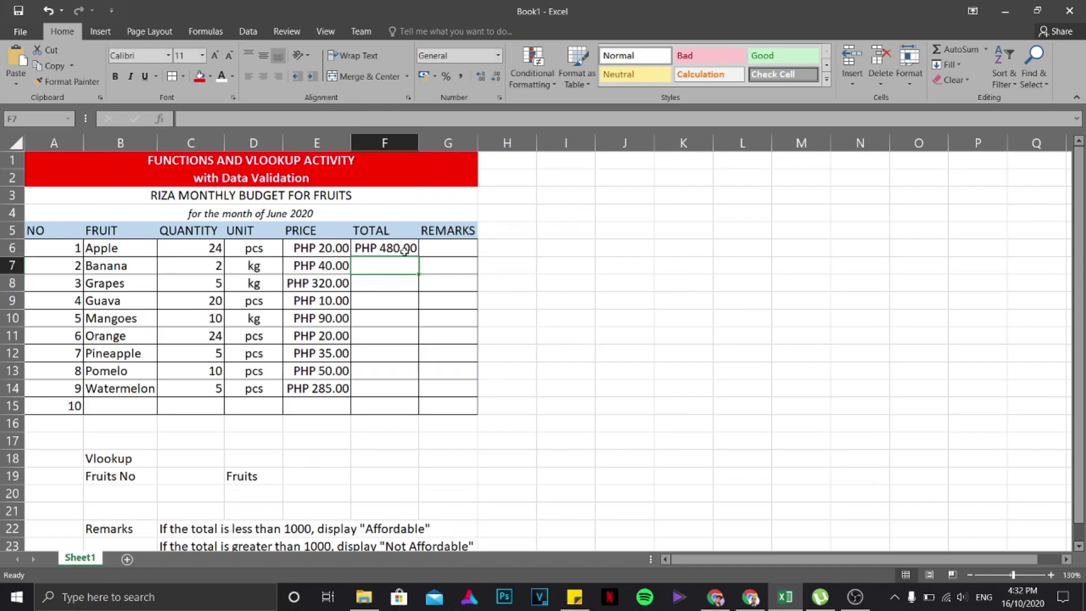
pyautogui.click(405, 251)
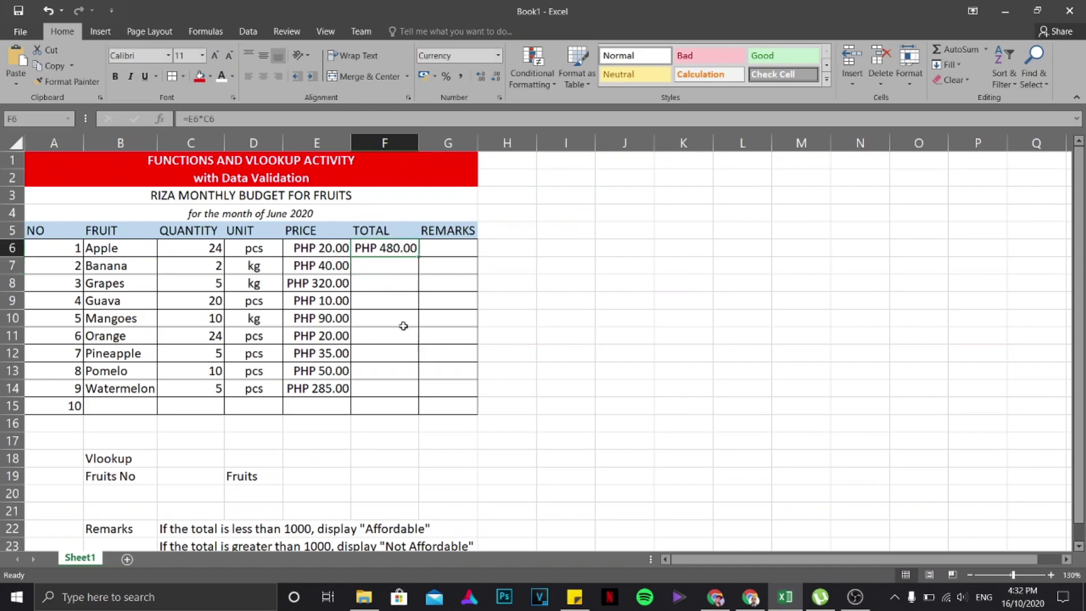
# Fill F6's total formula down to F15 and widen the TOTAL column.
pyautogui.doubleClick(419, 258)
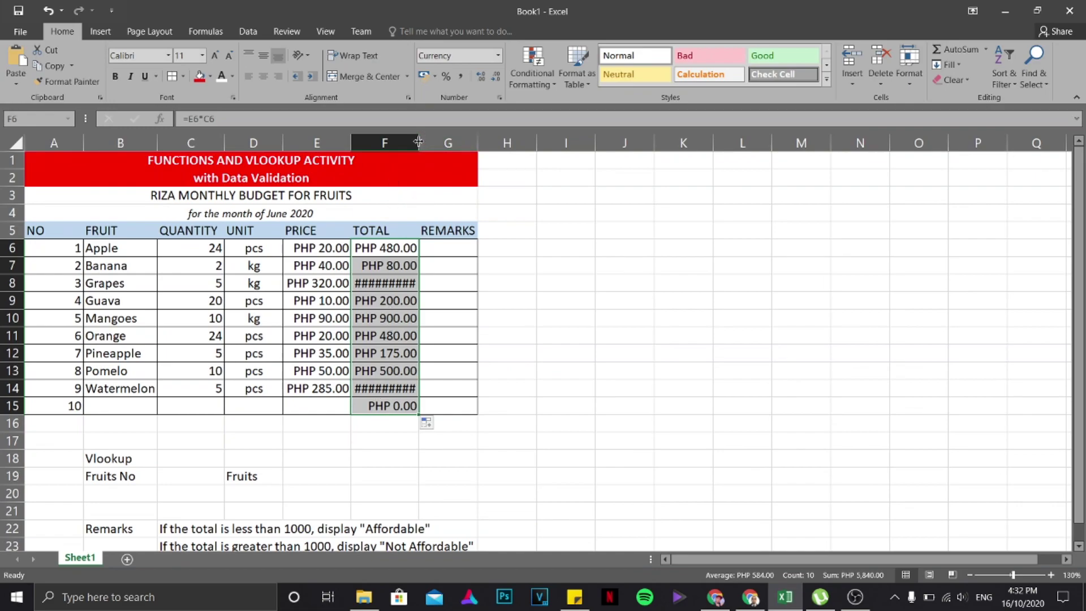
pyautogui.moveTo(418, 142); pyautogui.dragTo(428, 142)
pyautogui.hotkey('ctrl', 'z')
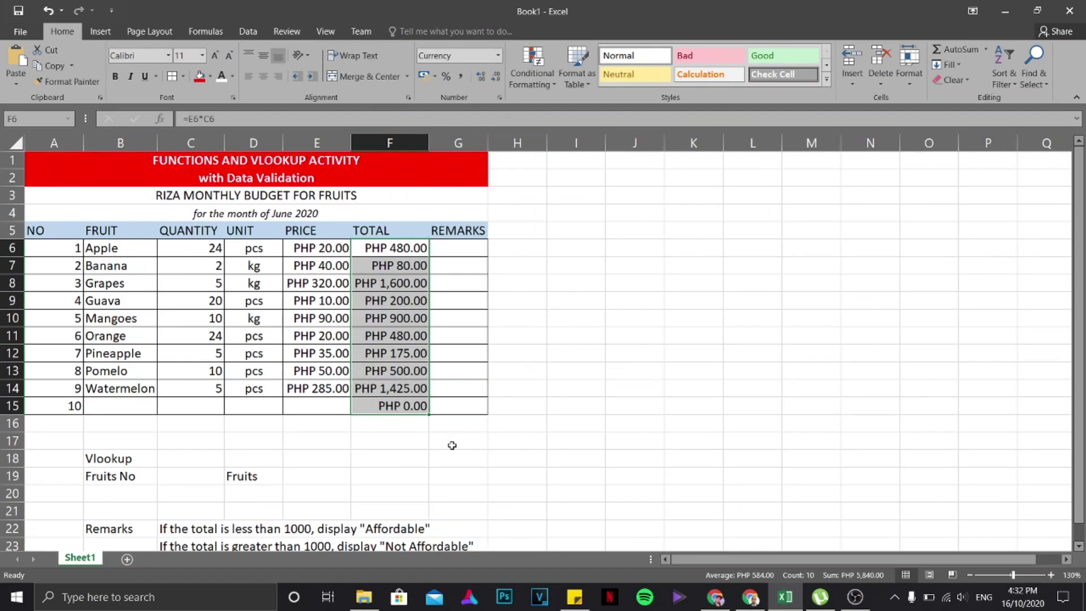
pyautogui.moveTo(1080, 306); pyautogui.dragTo(1080, 316)
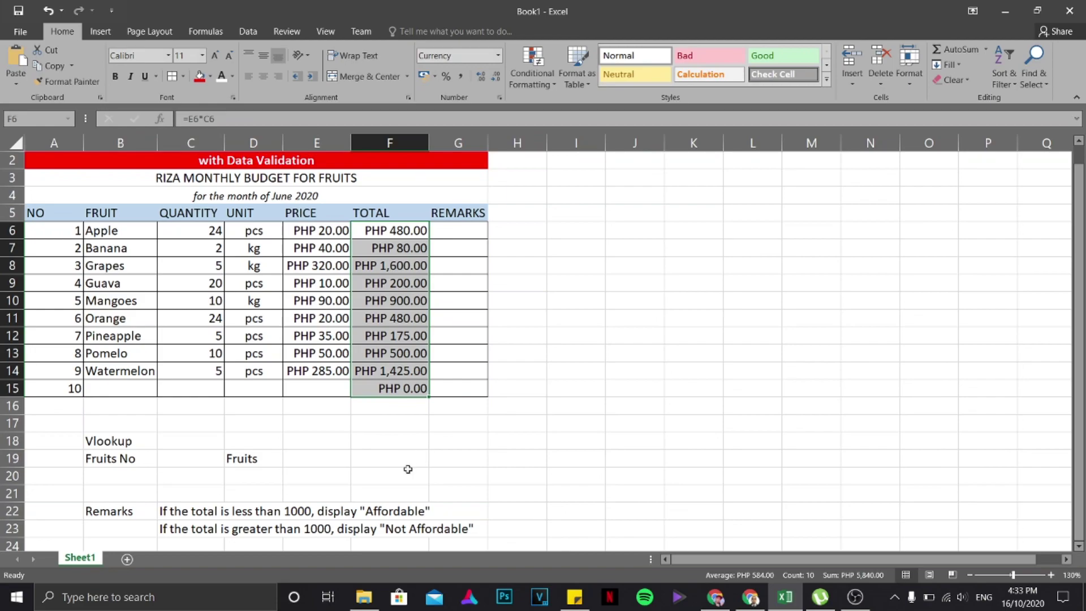
# Start an IF function in G6 through the Insert Function dialog.
pyautogui.click(459, 231)
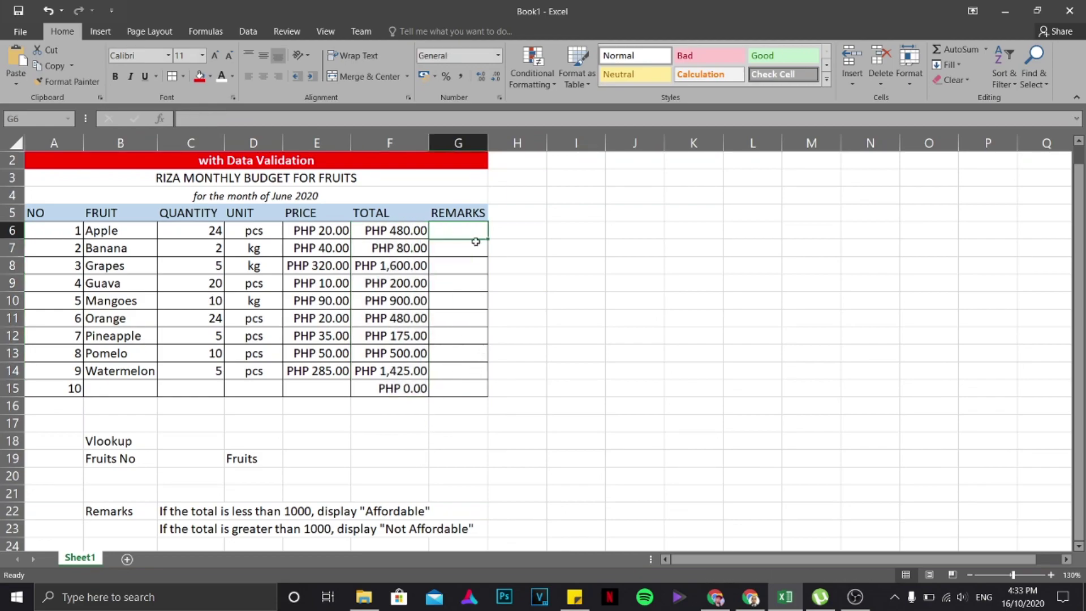
pyautogui.click(160, 120)
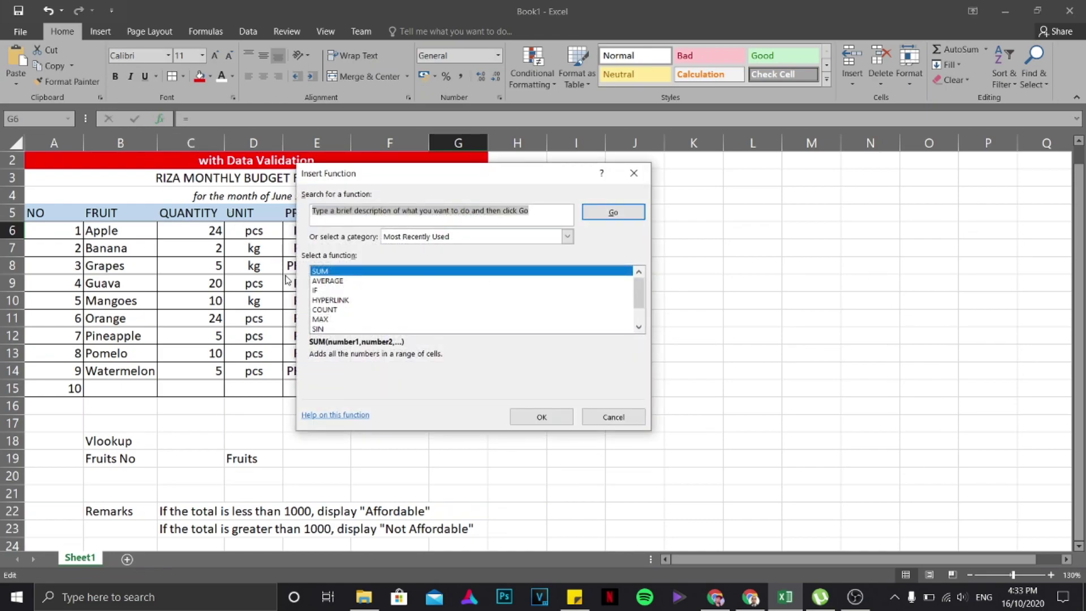
pyautogui.click(314, 290)
pyautogui.moveTo(356, 166); pyautogui.dragTo(544, 157)
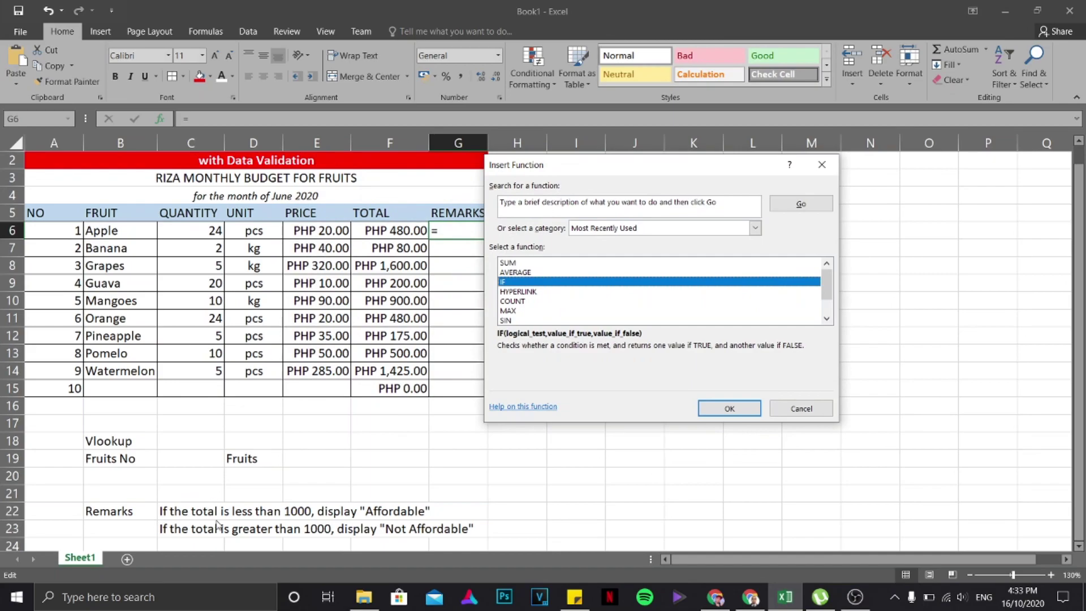
pyautogui.doubleClick(610, 286)
pyautogui.moveTo(618, 192); pyautogui.dragTo(791, 215)
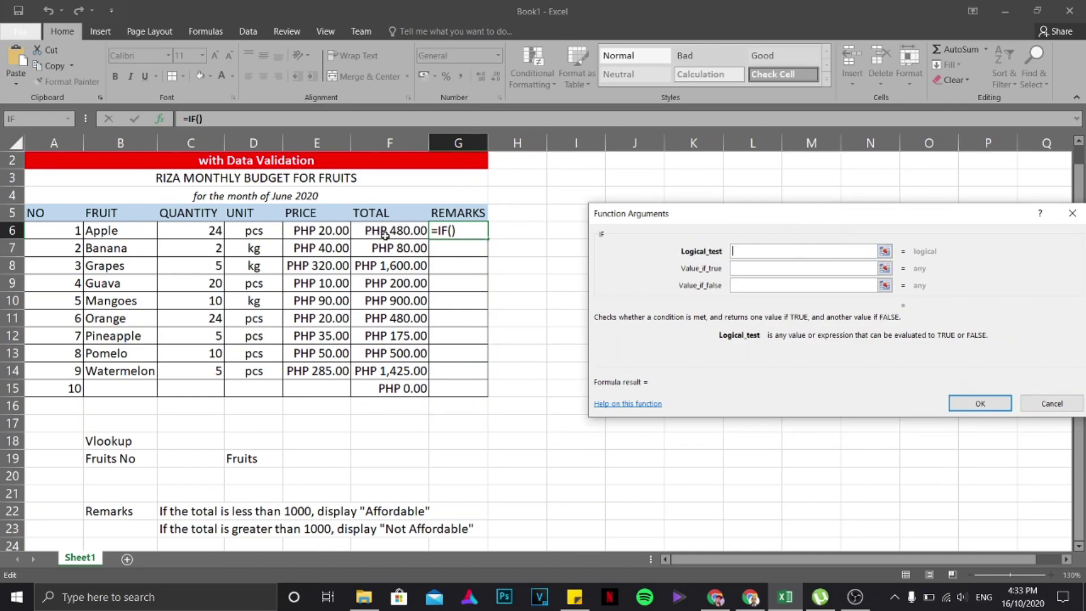
# Set the IF arguments: test F6<1000, Affordable if true, Not Affordable if false.
pyautogui.click(863, 252)
pyautogui.click(885, 252)
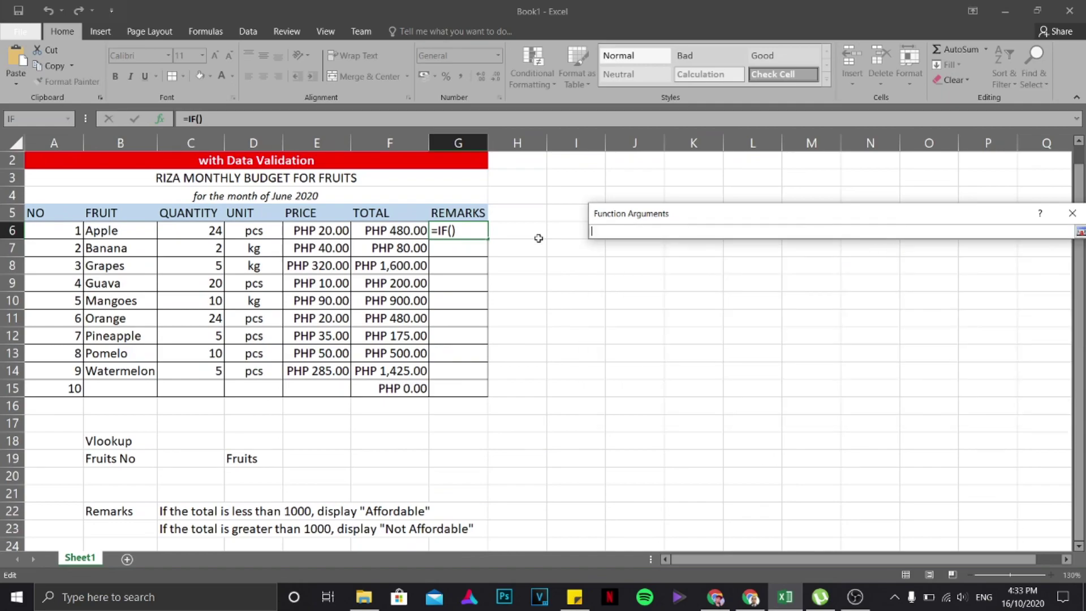
pyautogui.click(404, 232)
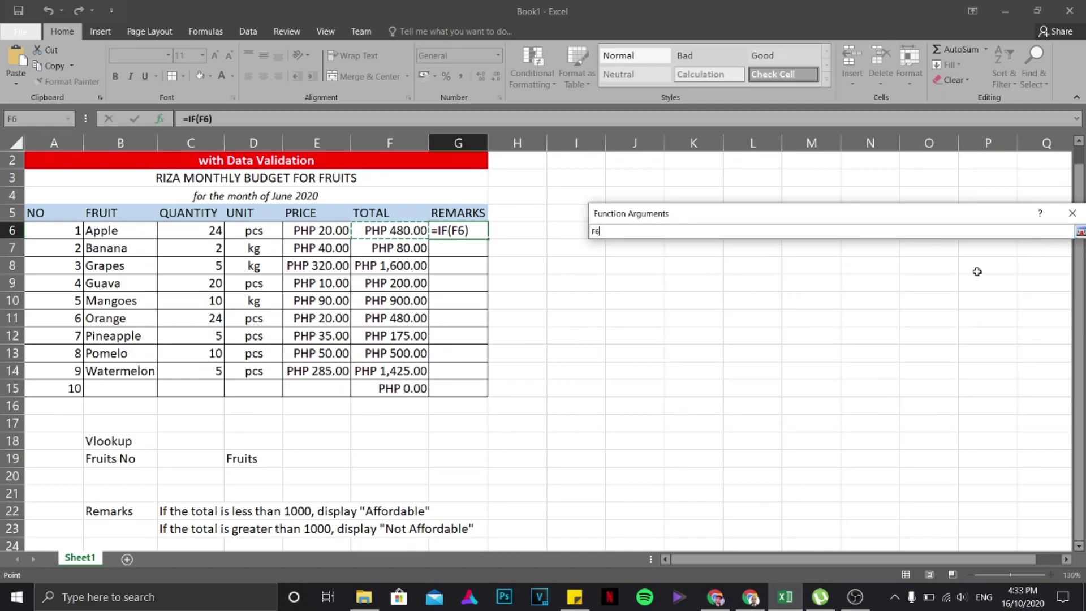
pyautogui.press('Return')
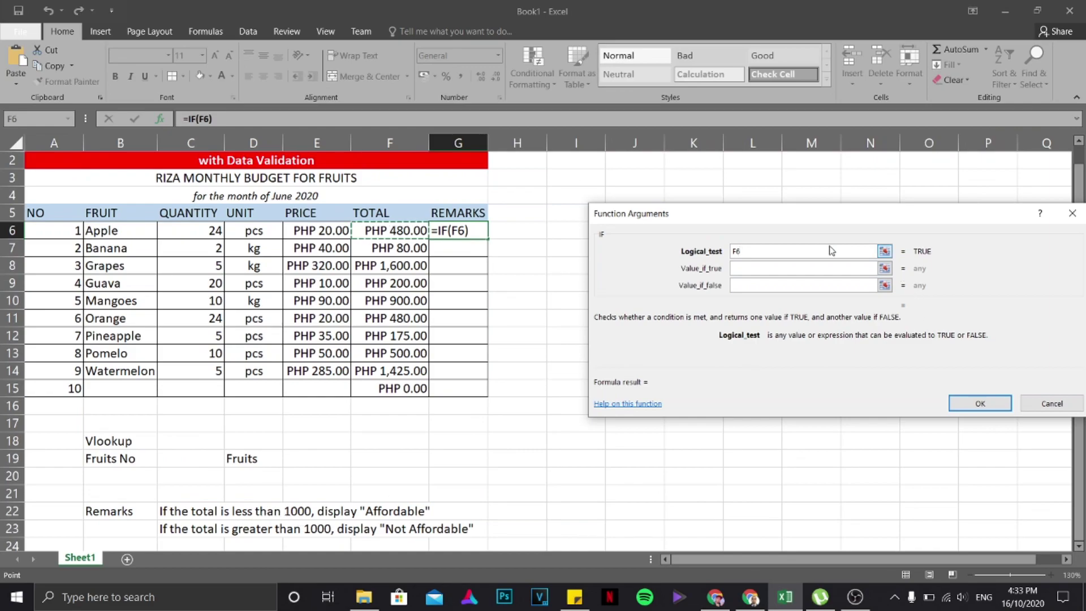
pyautogui.write('<1000')
pyautogui.click(792, 267)
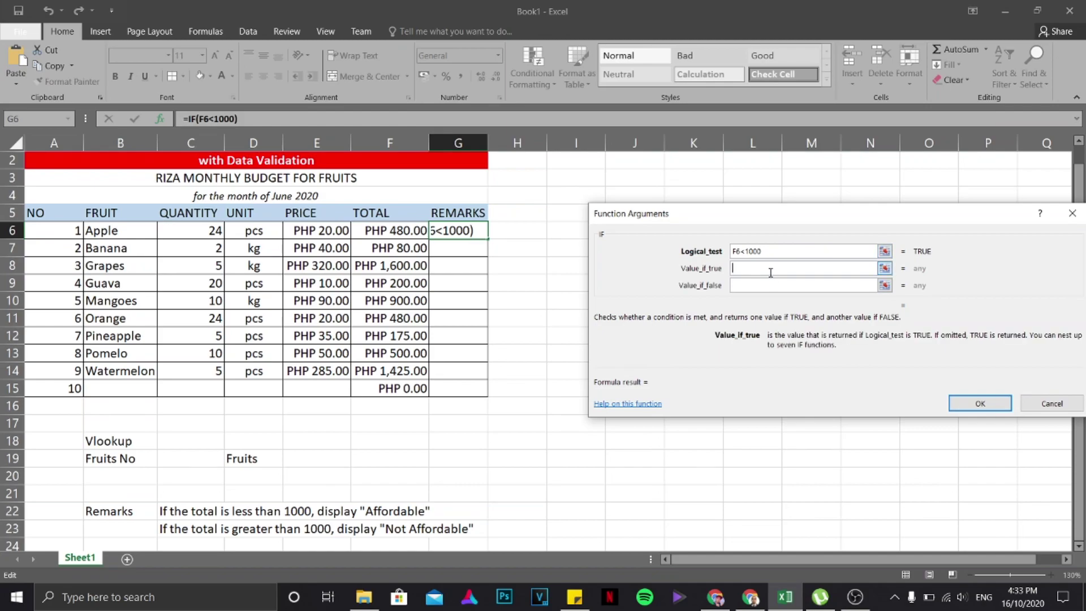
pyautogui.write('Affordable')
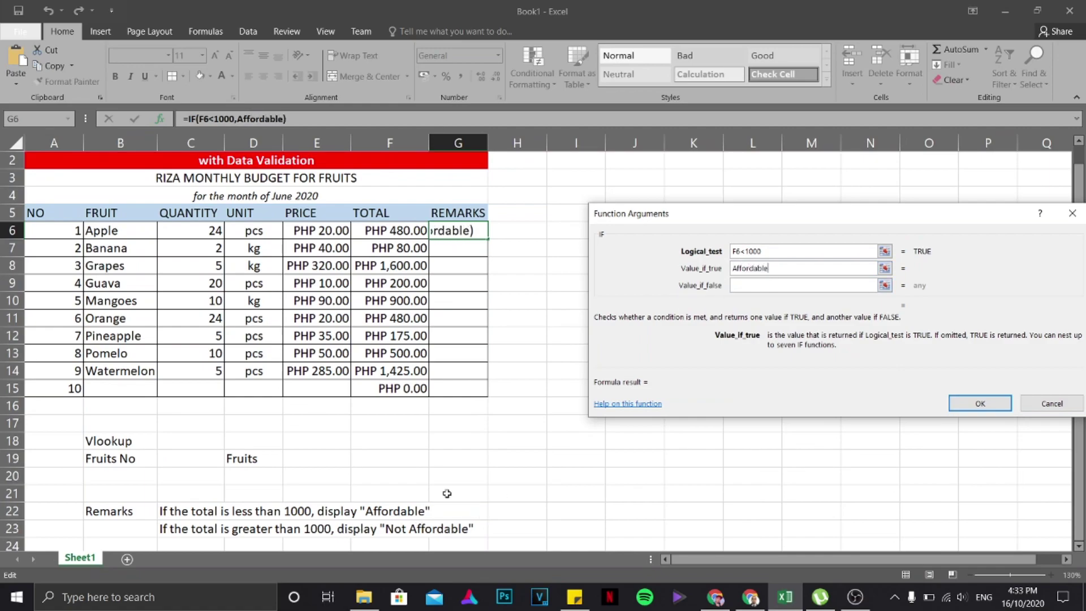
pyautogui.click(746, 286)
pyautogui.write('N')
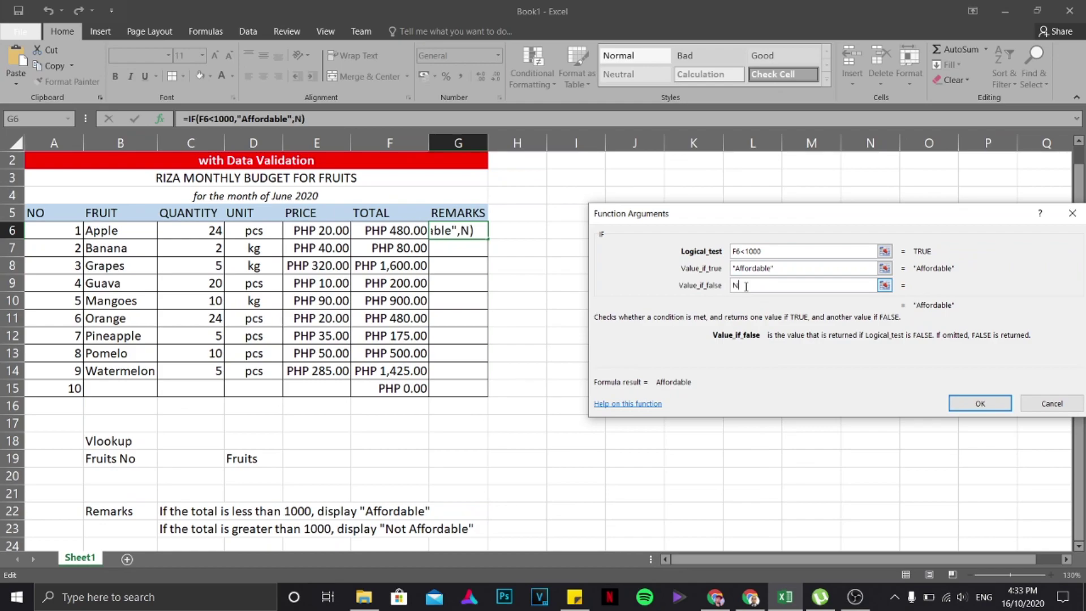
pyautogui.write('ot Affor')
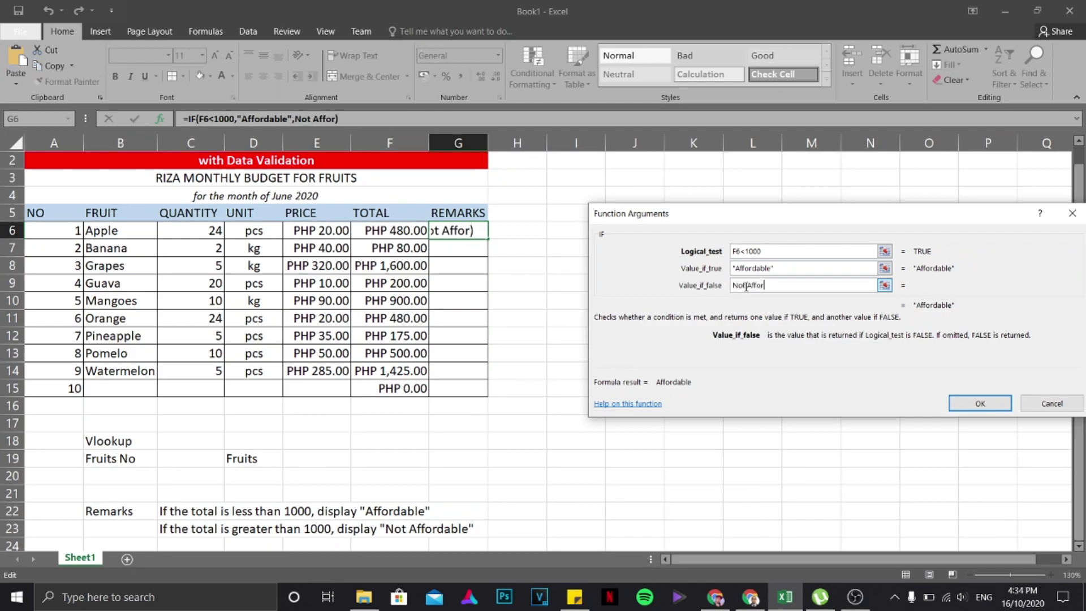
pyautogui.write('dable')
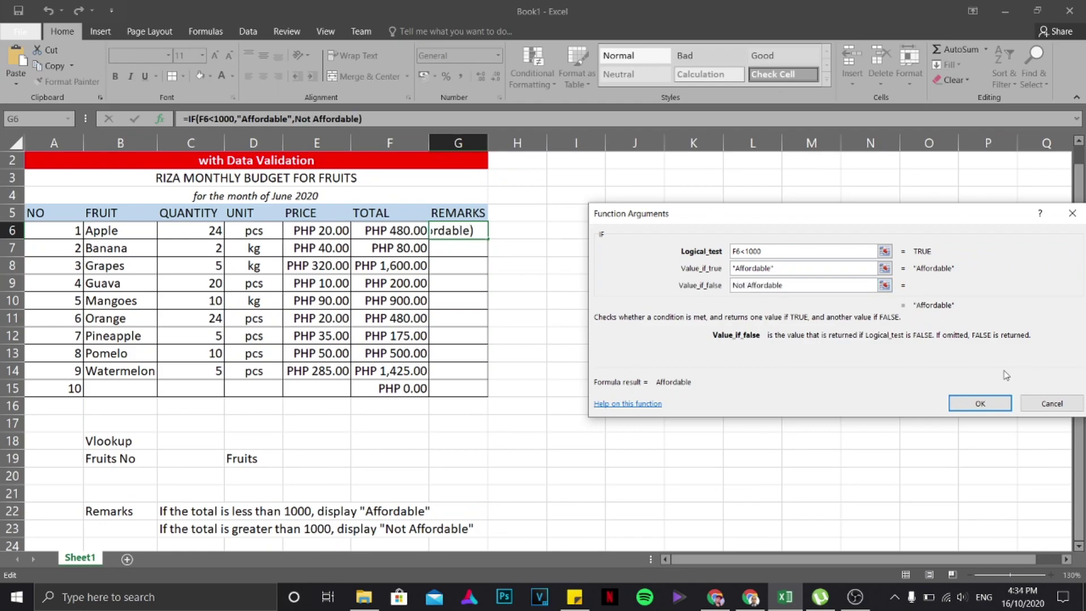
# Confirm the IF formula, copy it down to G15, and autofit the REMARKS column.
pyautogui.click(980, 403)
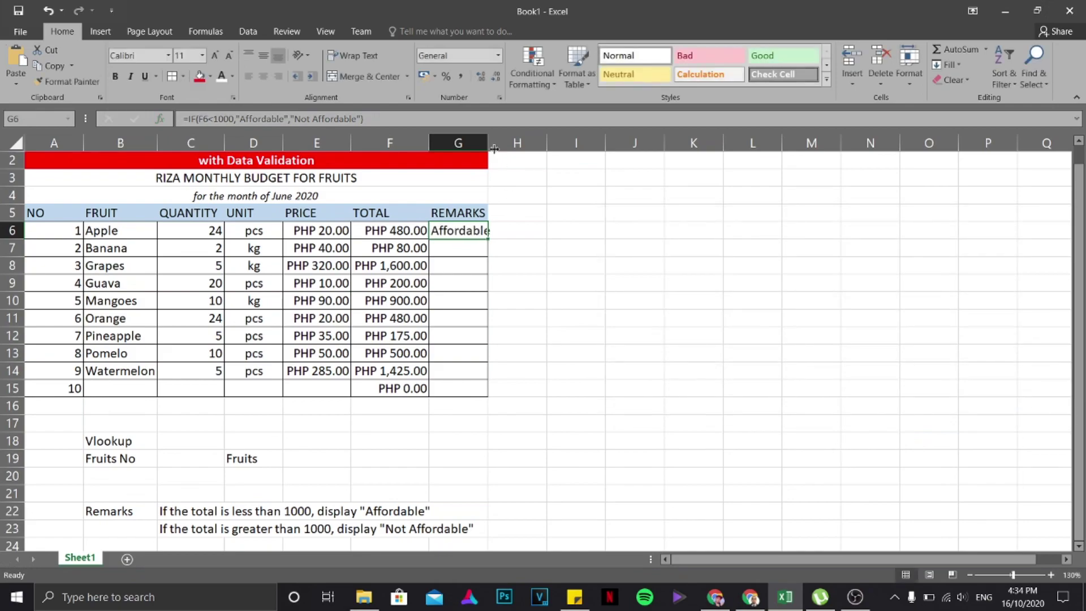
pyautogui.moveTo(494, 148); pyautogui.dragTo(499, 148)
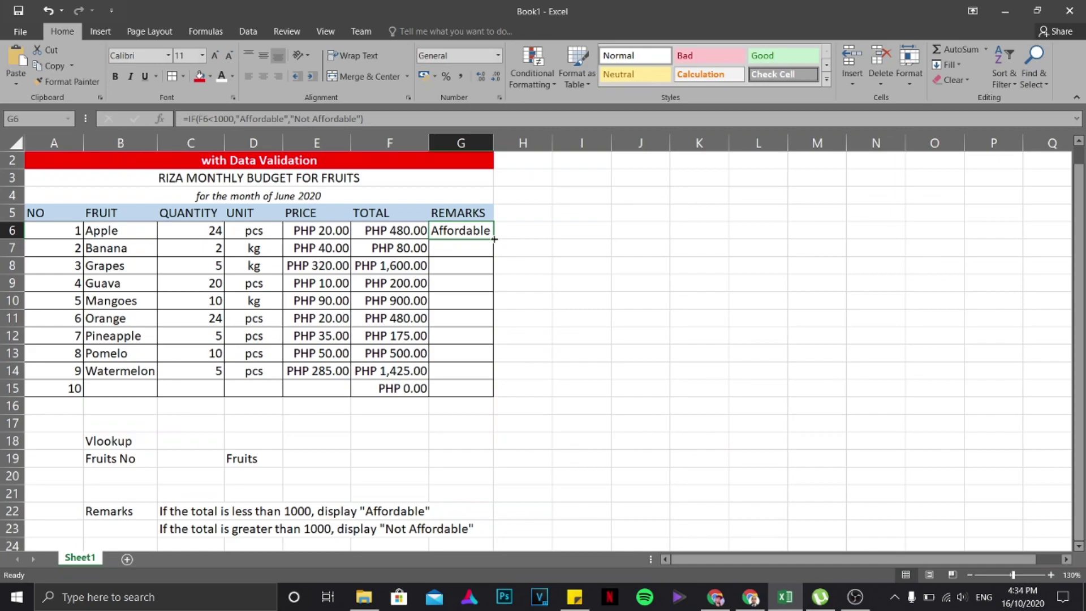
pyautogui.moveTo(494, 239); pyautogui.dragTo(497, 396)
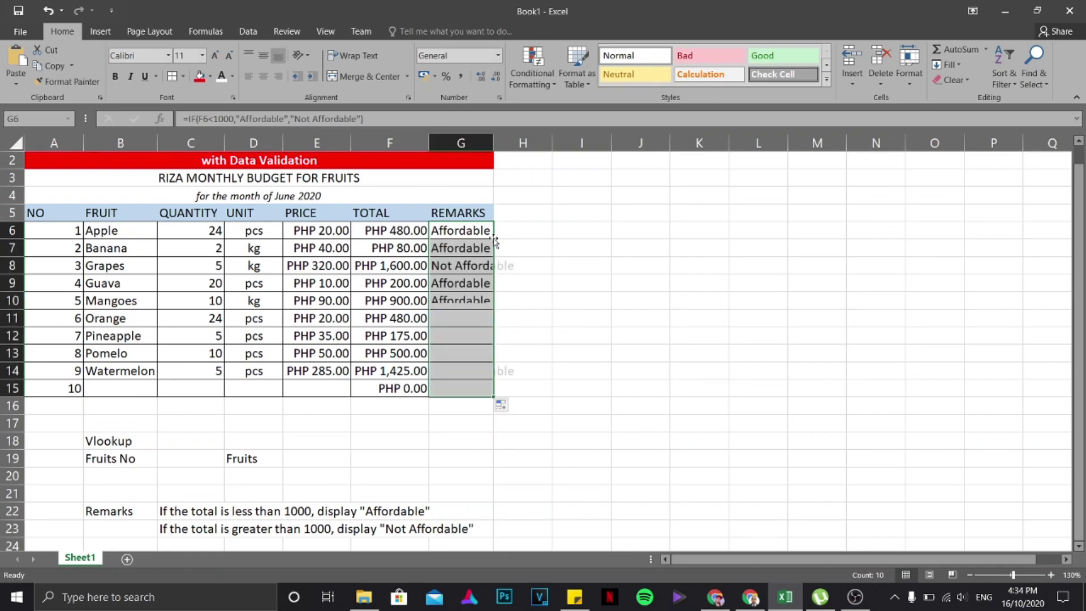
pyautogui.doubleClick(494, 142)
pyautogui.click(594, 372)
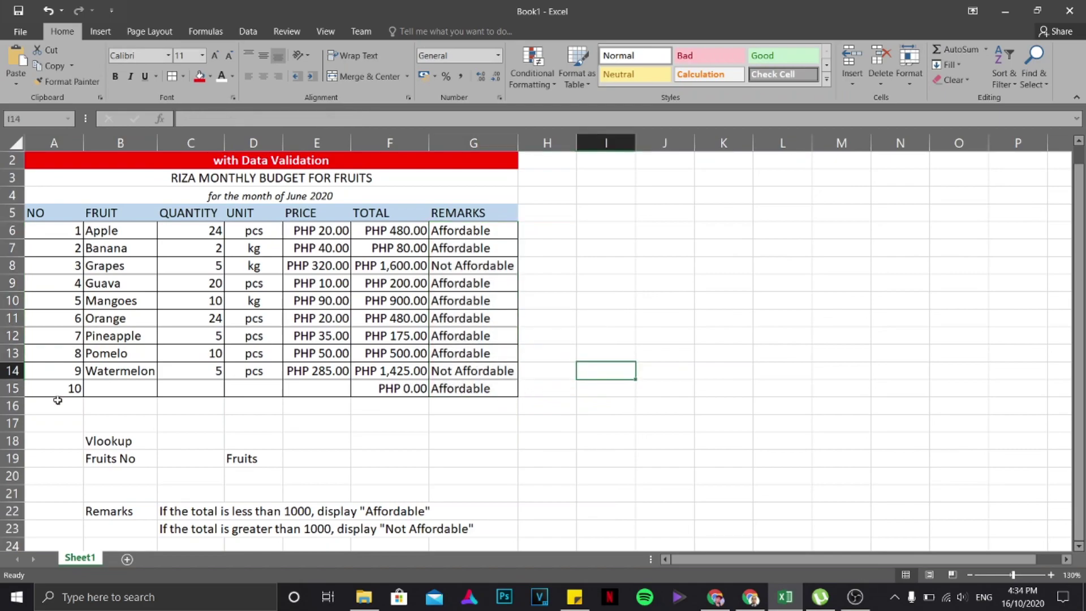
# Clear the leftover row 15 entries across A15:G15.
pyautogui.moveTo(59, 388); pyautogui.dragTo(463, 392)
pyautogui.press('Delete')
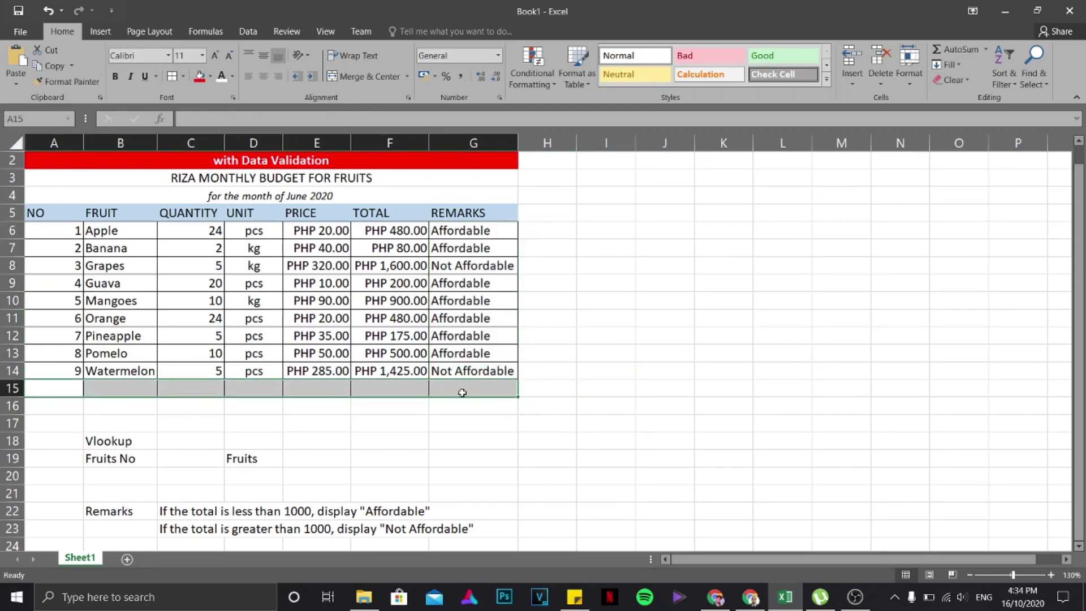
pyautogui.click(591, 458)
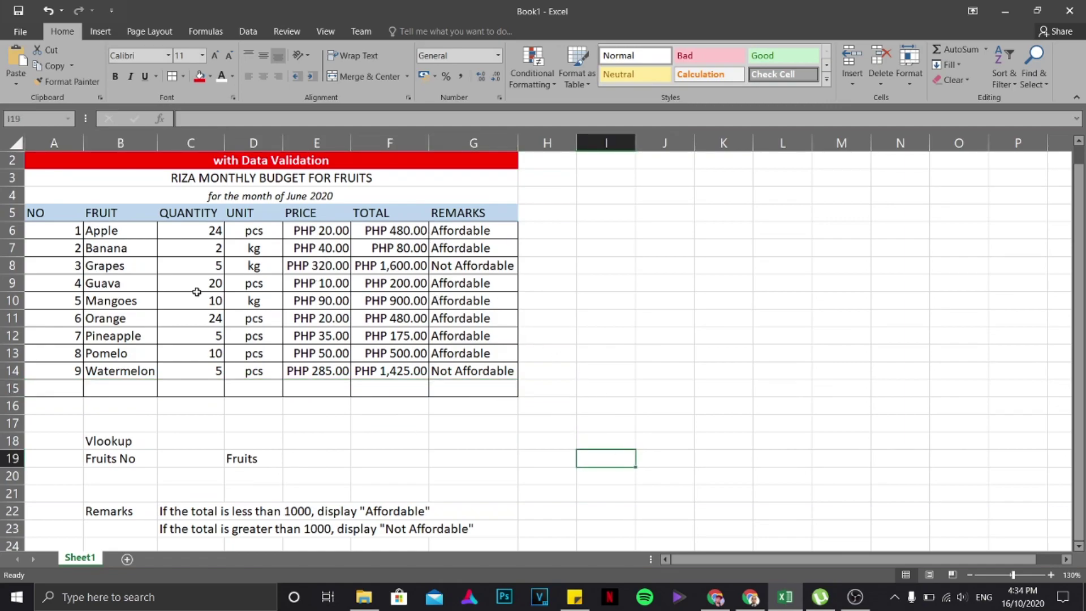
pyautogui.click(107, 444)
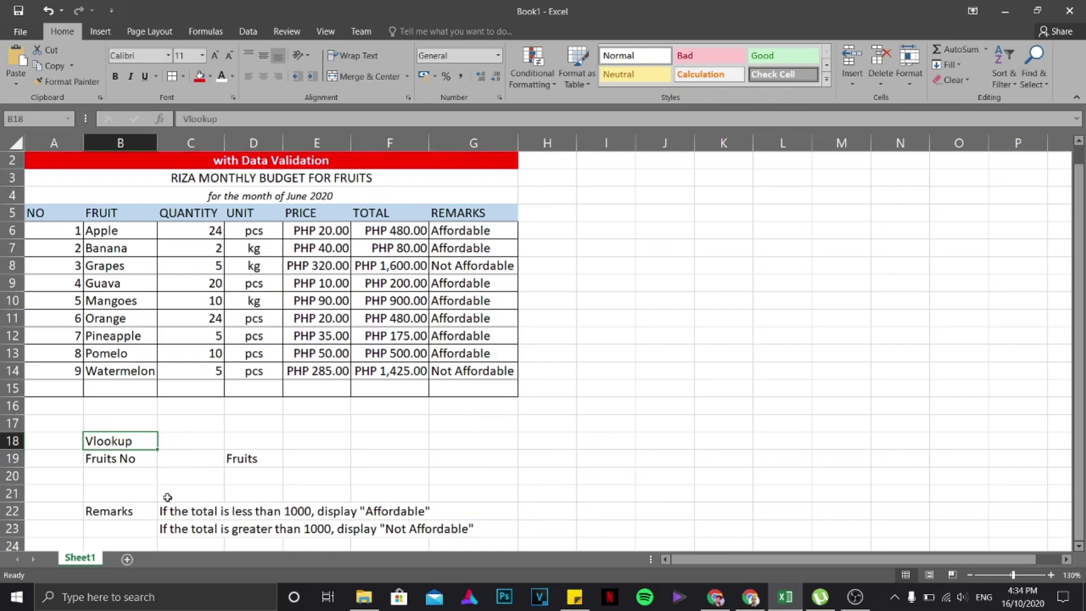
pyautogui.click(123, 459)
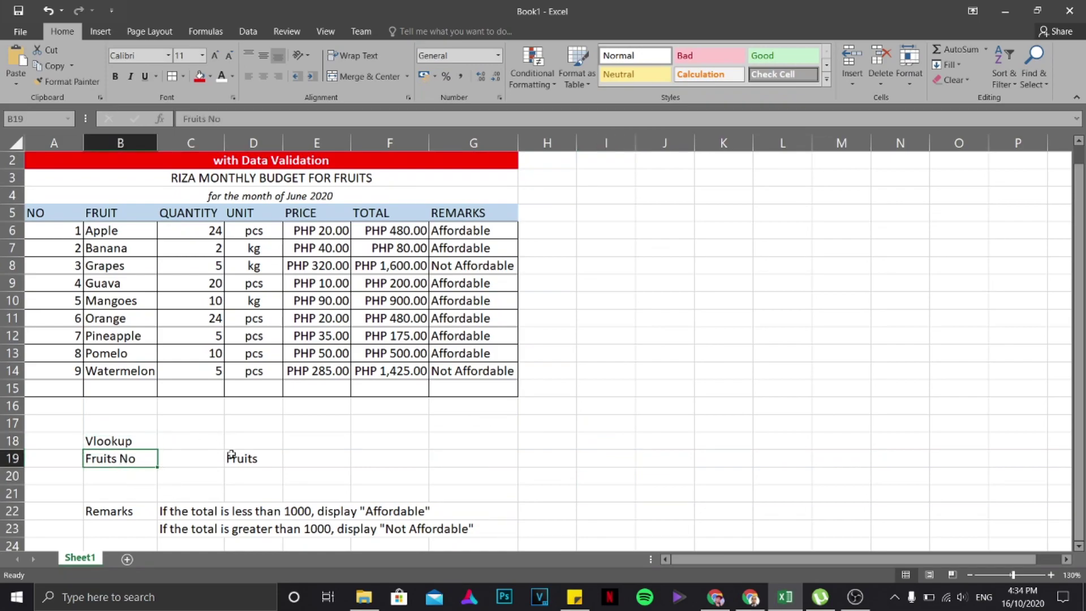
pyautogui.click(231, 456)
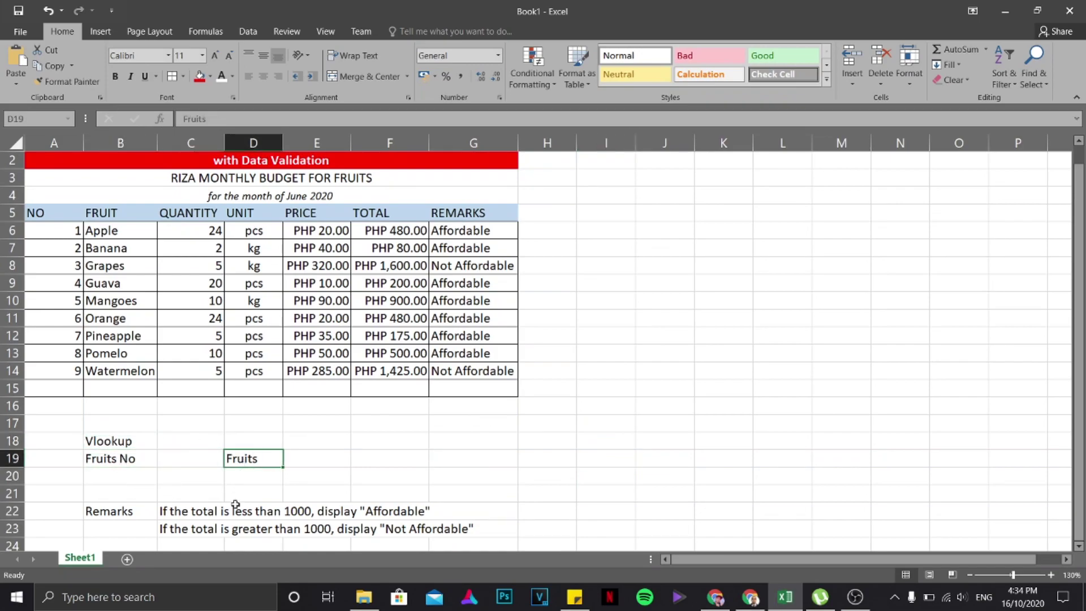
pyautogui.click(200, 459)
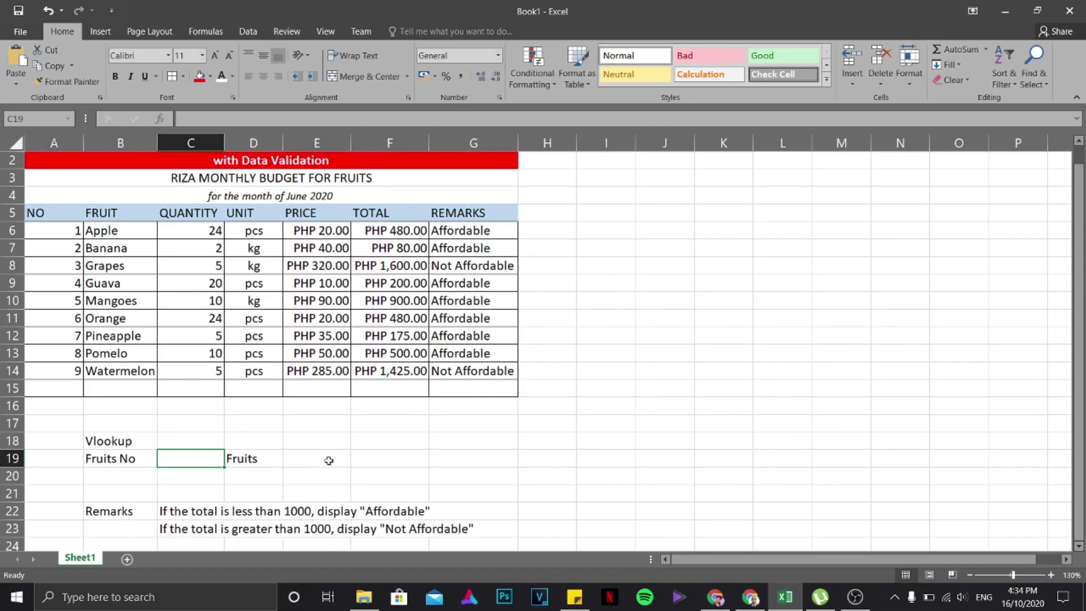
pyautogui.click(62, 265)
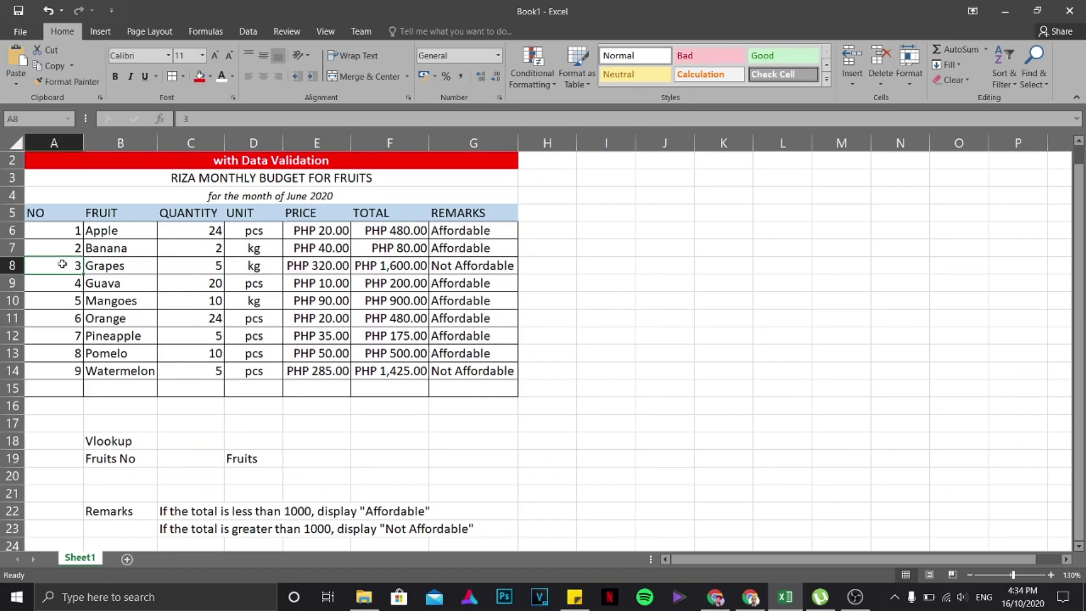
pyautogui.click(97, 265)
pyautogui.click(69, 271)
pyautogui.click(99, 270)
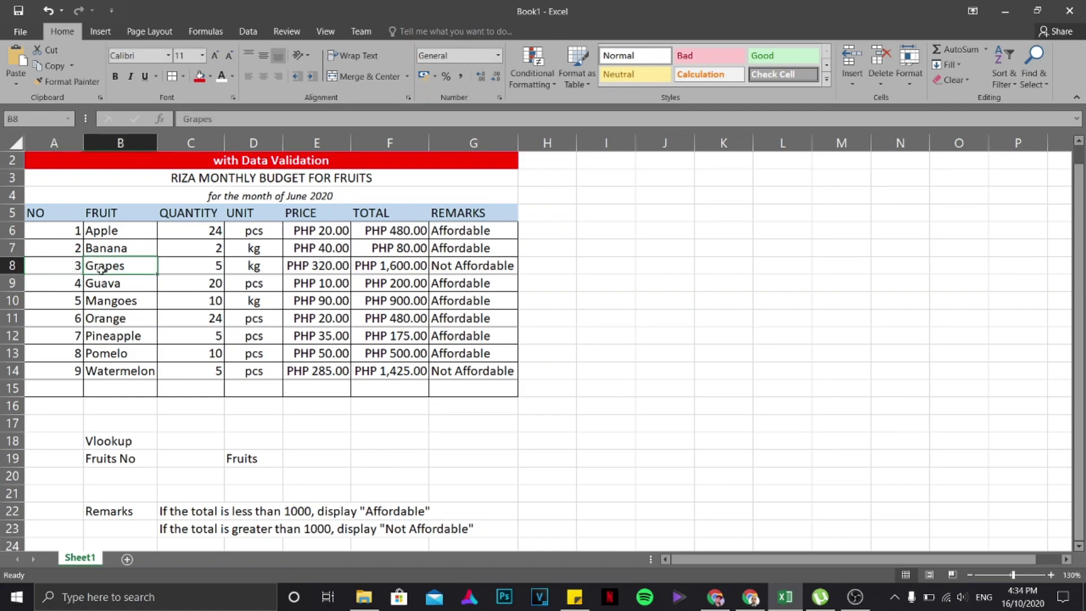
pyautogui.click(181, 461)
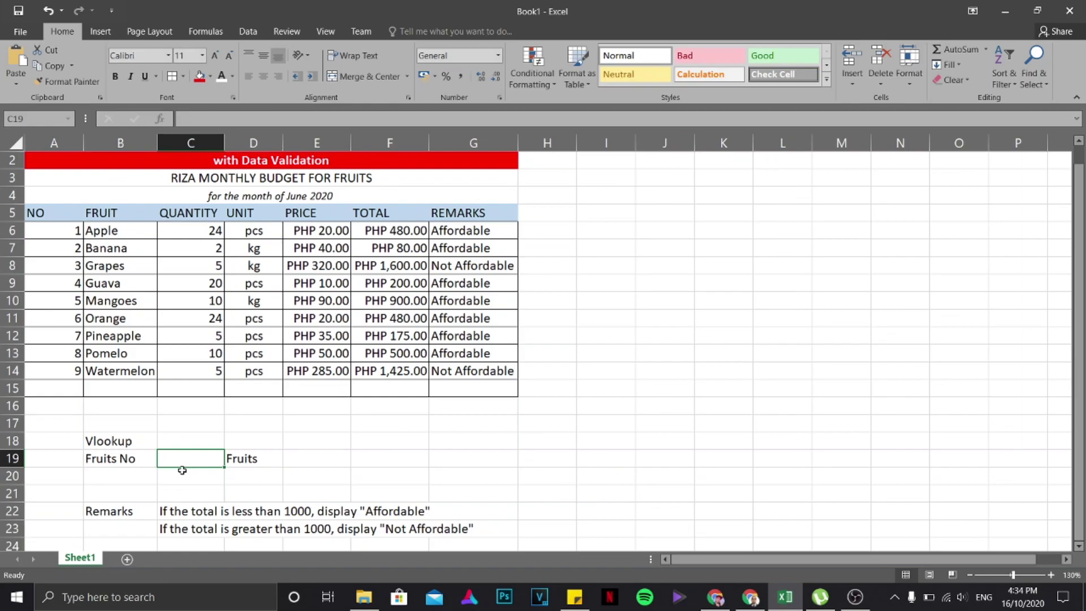
pyautogui.press('Right')
pyautogui.press('Right')
pyautogui.click(198, 462)
# Add List data validation to C19 with source $A$6:$A$14.
pyautogui.click(248, 31)
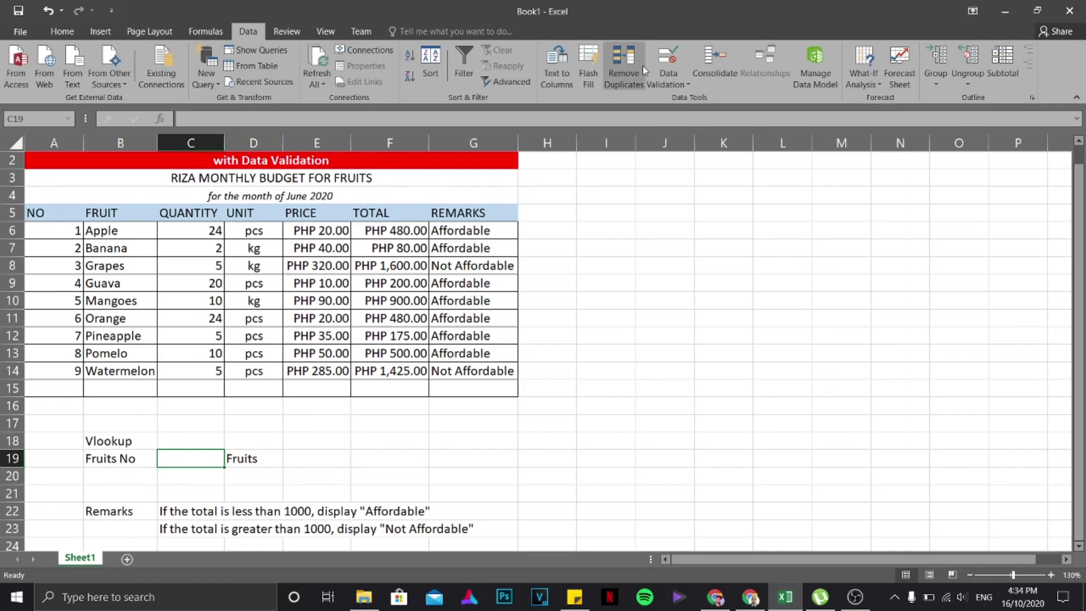
pyautogui.click(690, 84)
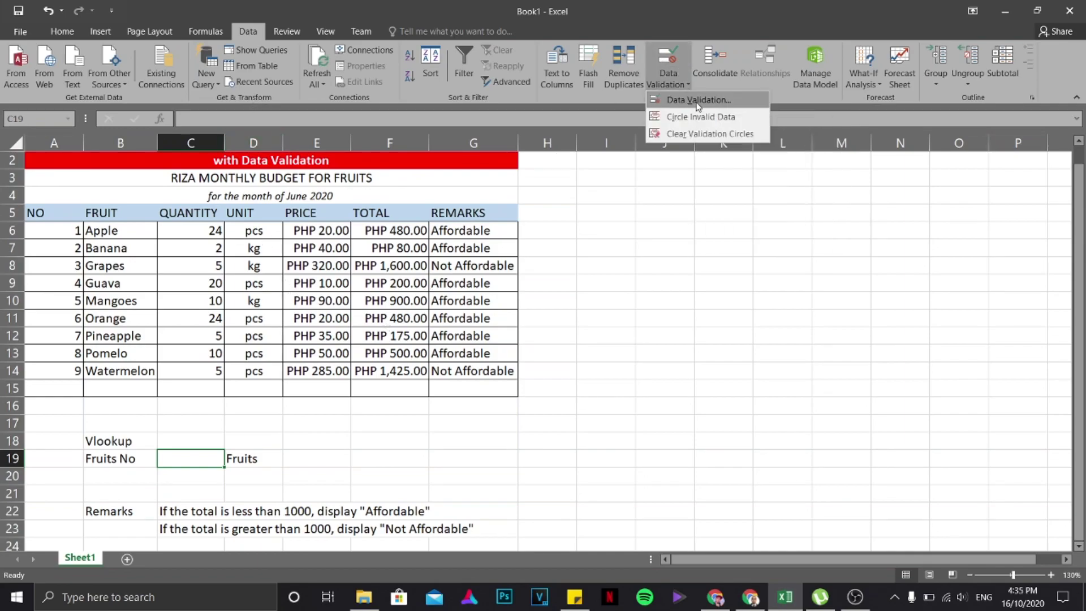
pyautogui.click(698, 102)
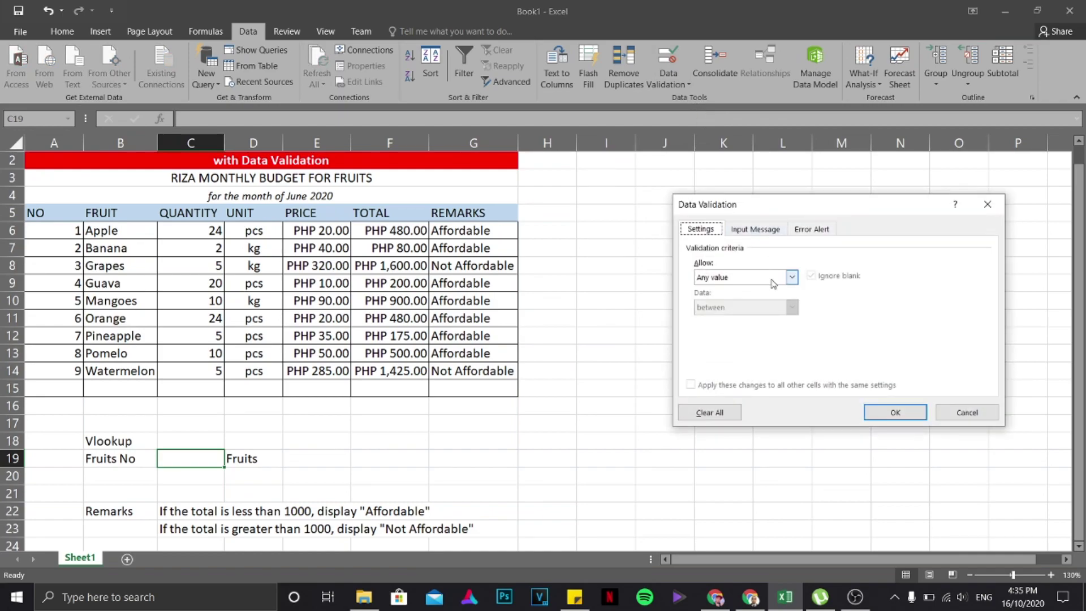
pyautogui.click(774, 283)
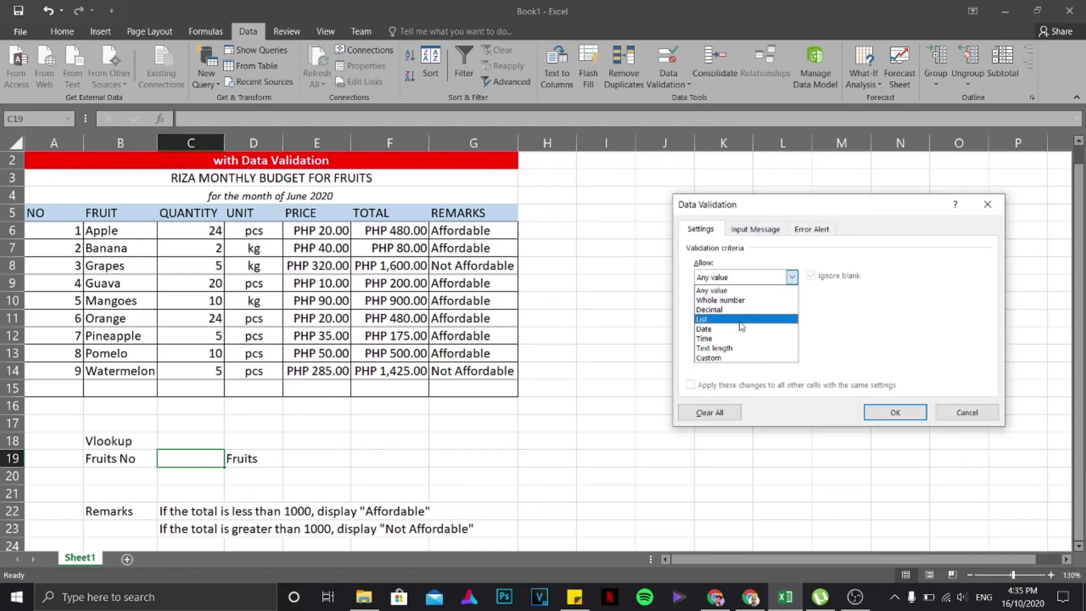
pyautogui.click(742, 320)
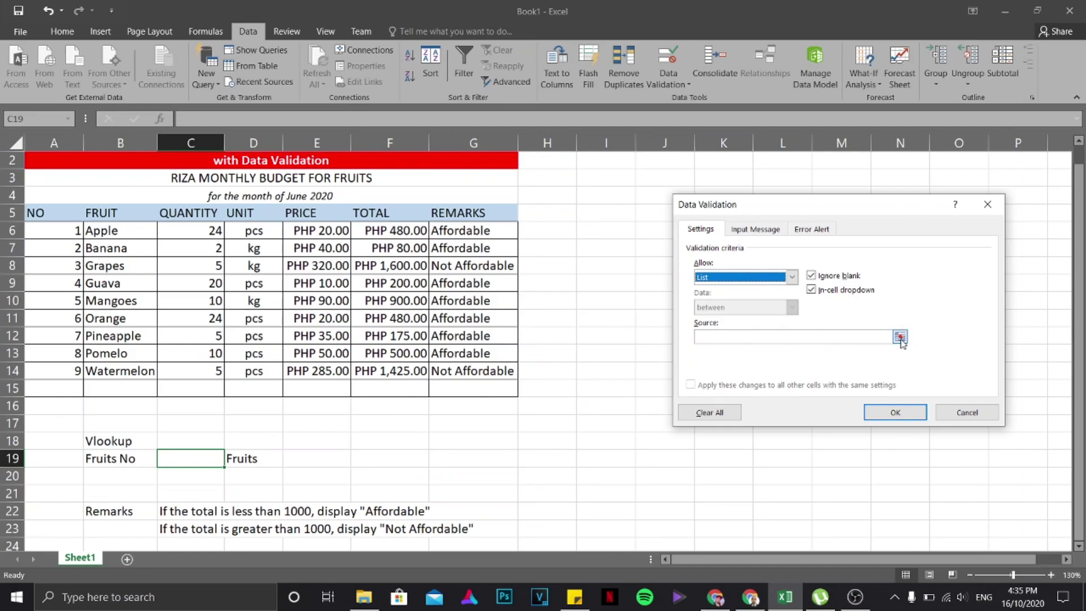
pyautogui.click(900, 338)
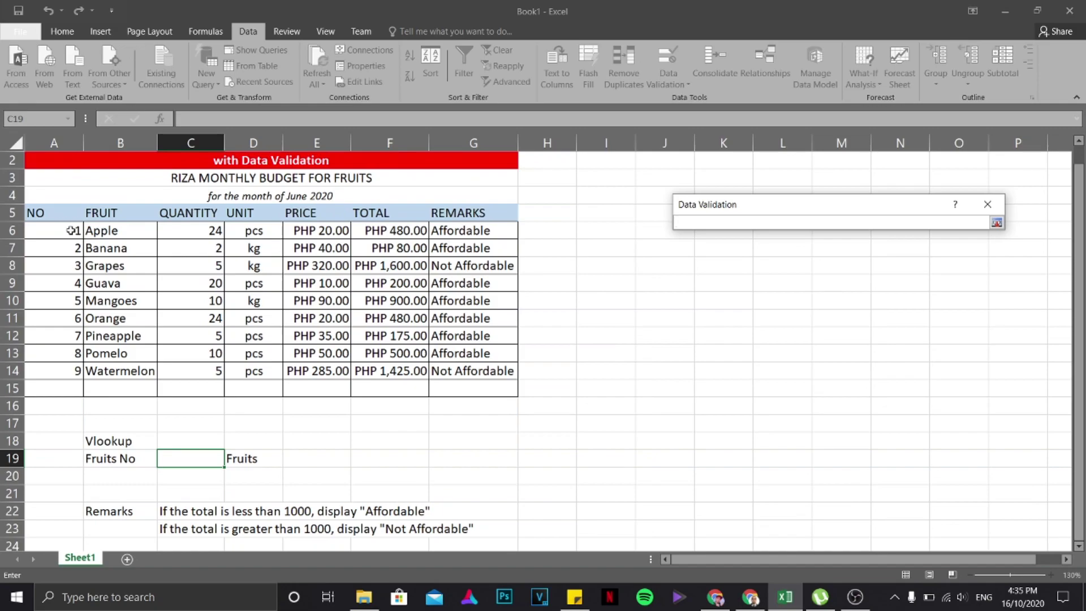
pyautogui.moveTo(68, 229); pyautogui.dragTo(68, 372)
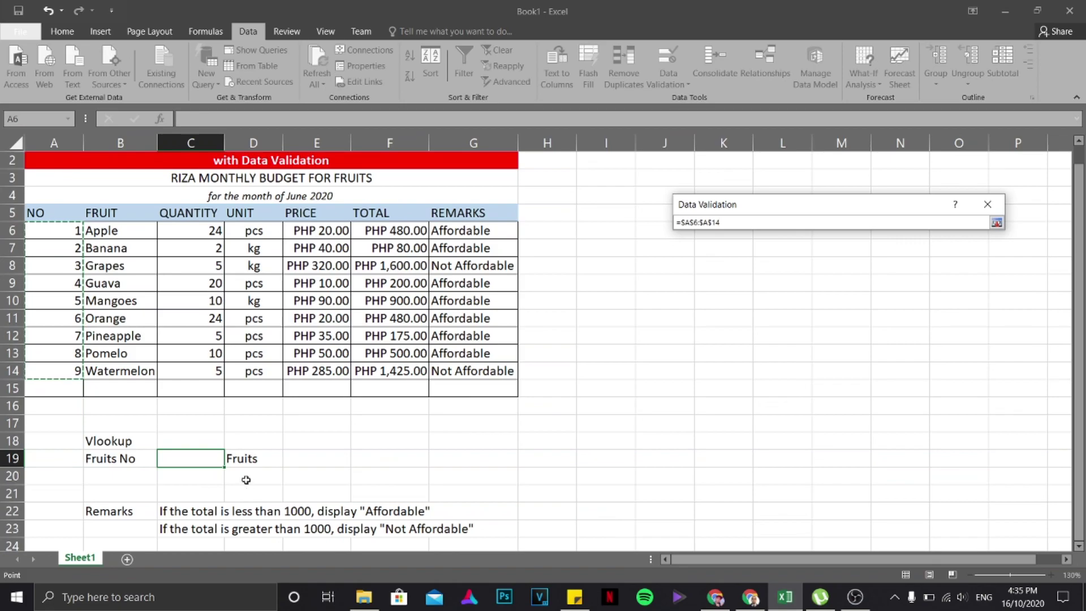
pyautogui.press('Return')
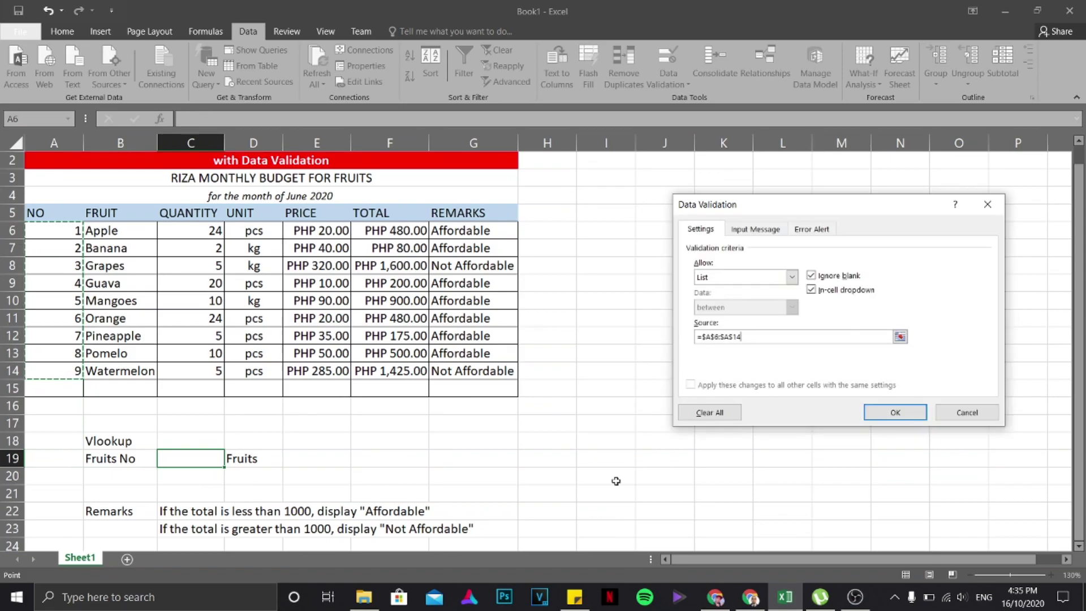
pyautogui.click(907, 417)
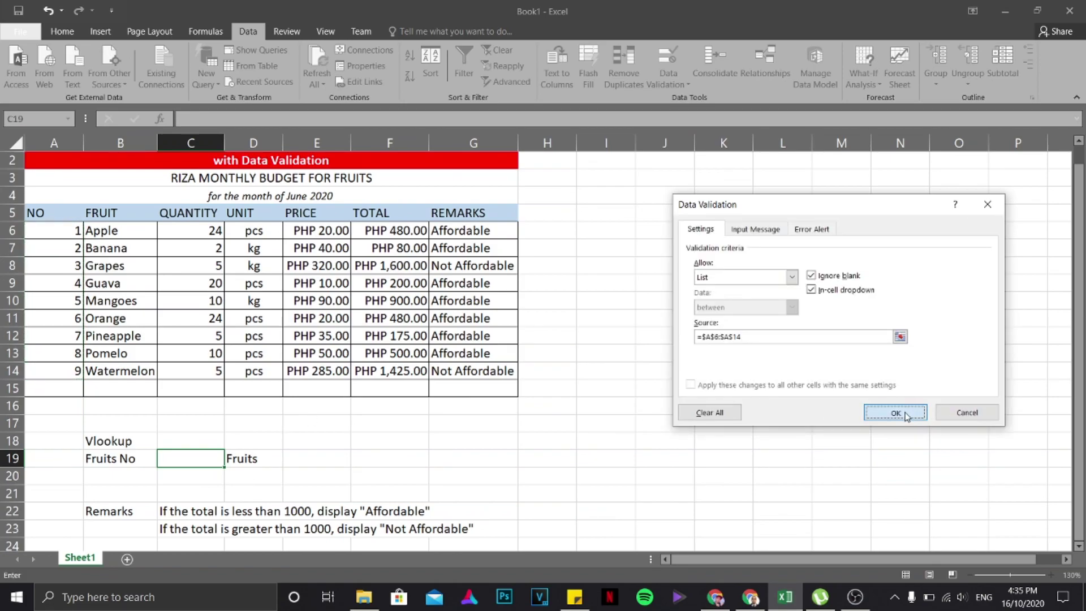
# Pick 5, then 6 from C19's fruit-number dropdown.
pyautogui.click(558, 407)
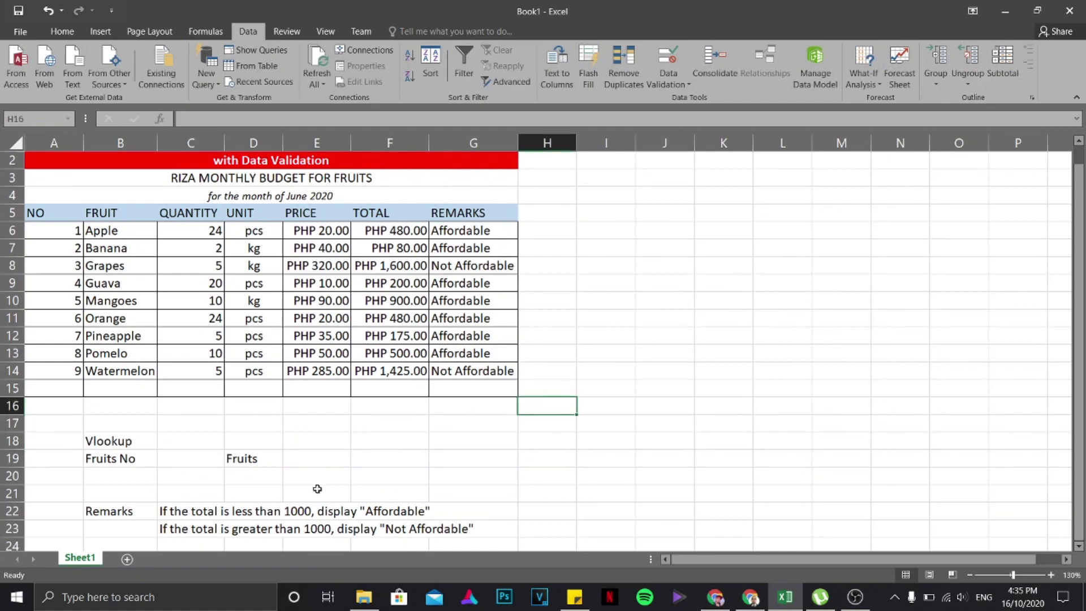
pyautogui.click(197, 459)
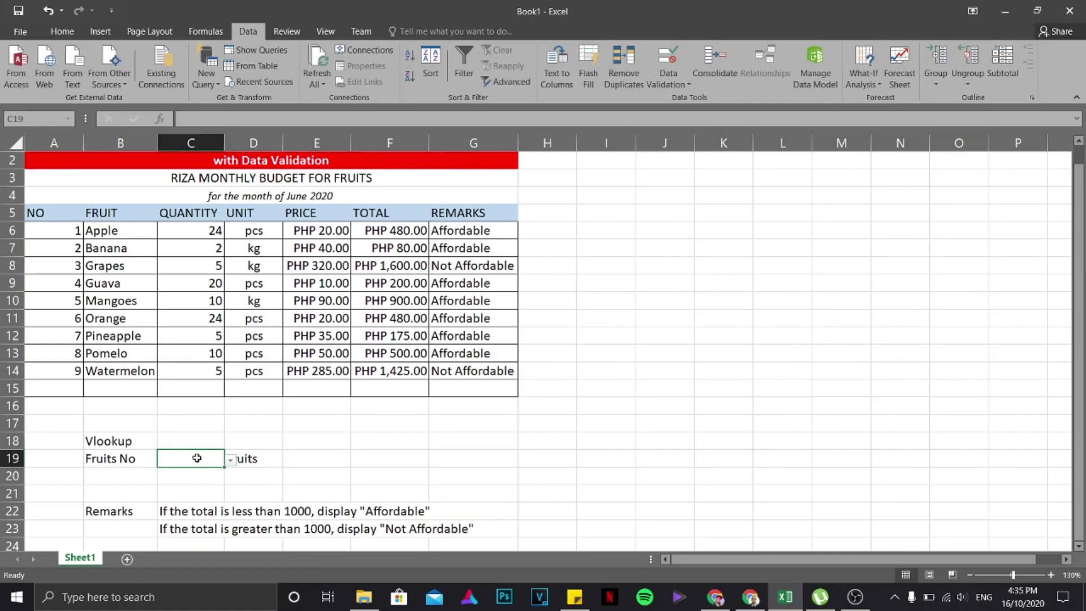
pyautogui.click(231, 462)
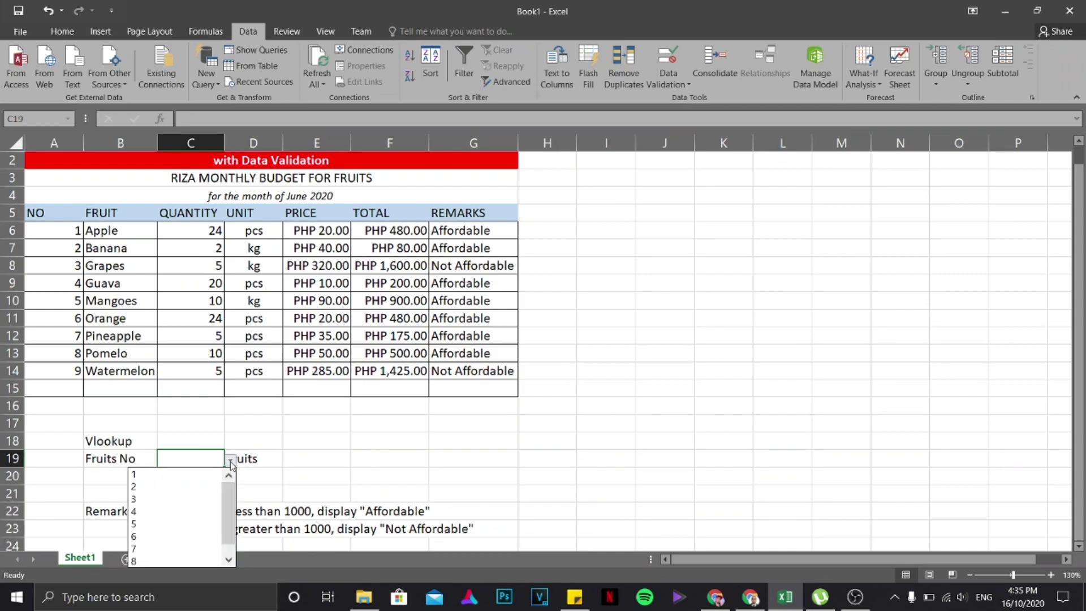
pyautogui.click(176, 510)
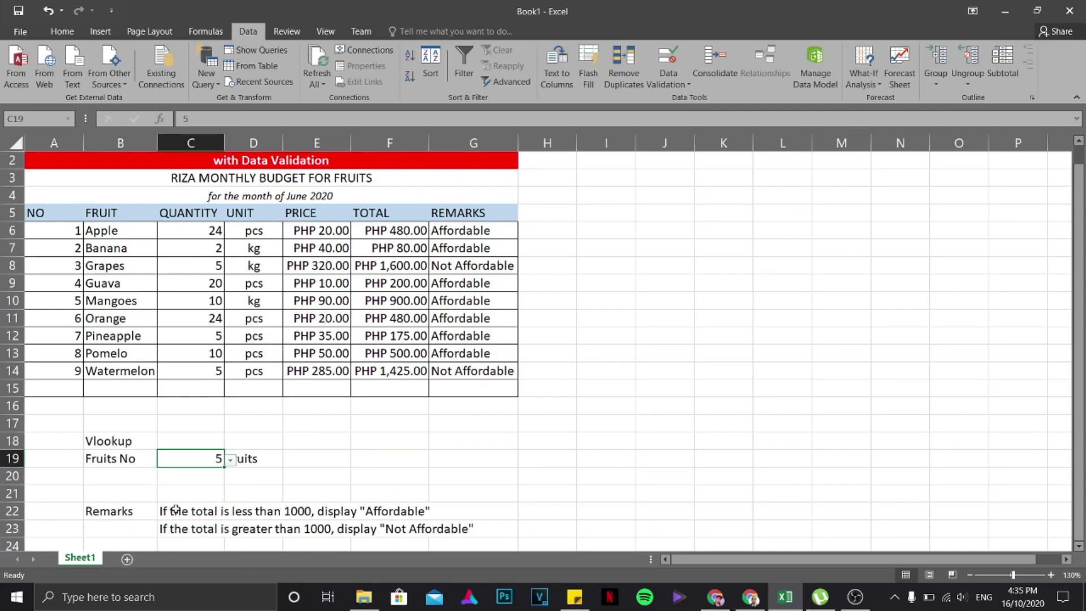
pyautogui.click(229, 462)
pyautogui.click(181, 524)
pyautogui.click(234, 458)
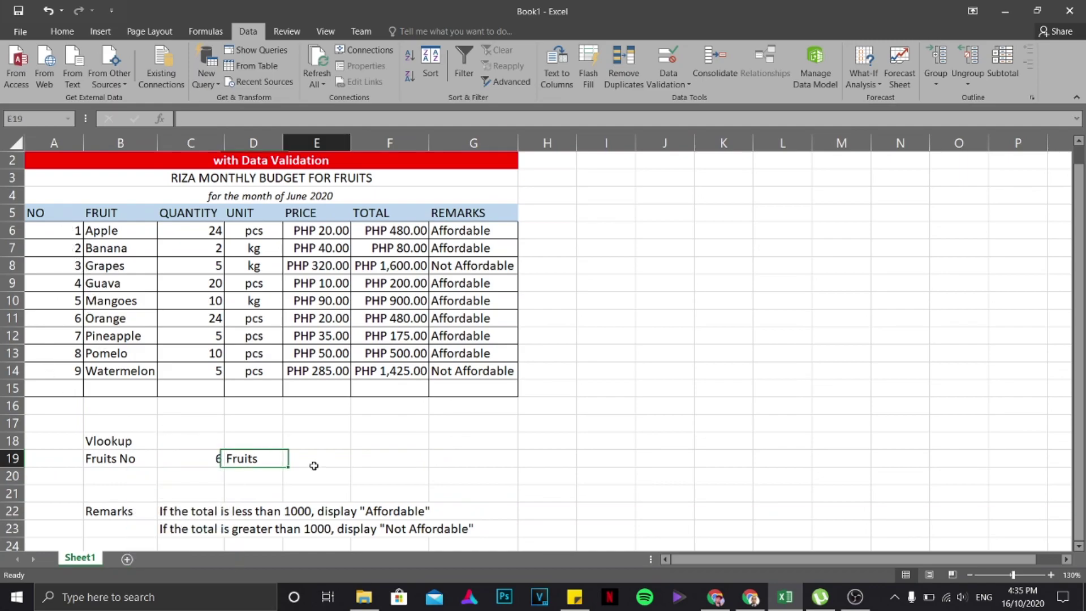
pyautogui.click(314, 467)
pyautogui.click(111, 442)
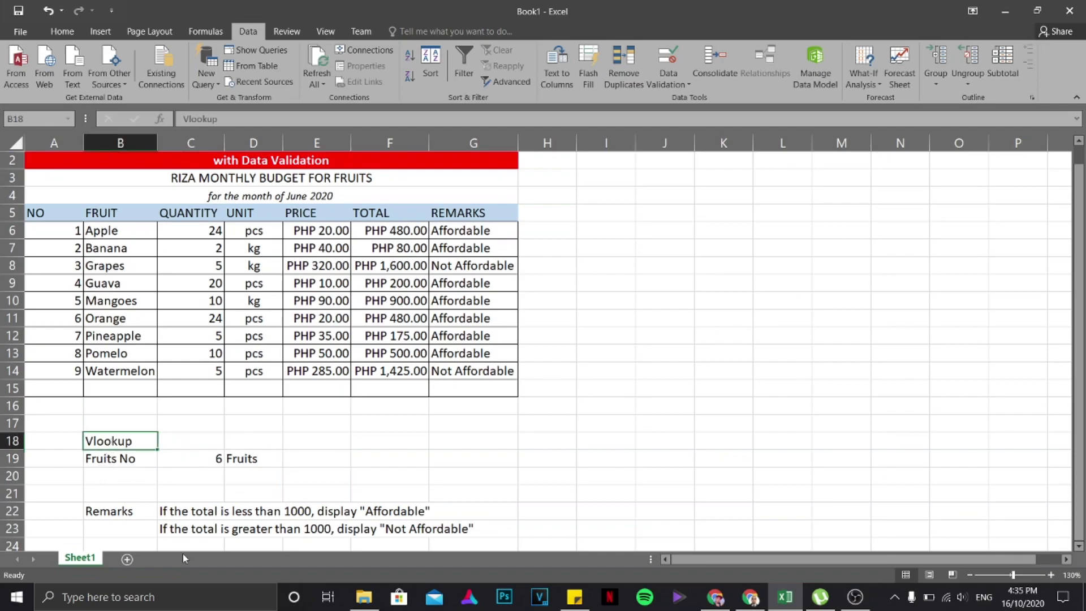
# Enter =VLOOKUP(C19,A6:G14,2,false) in E19, which returns Orange.
pyautogui.click(326, 461)
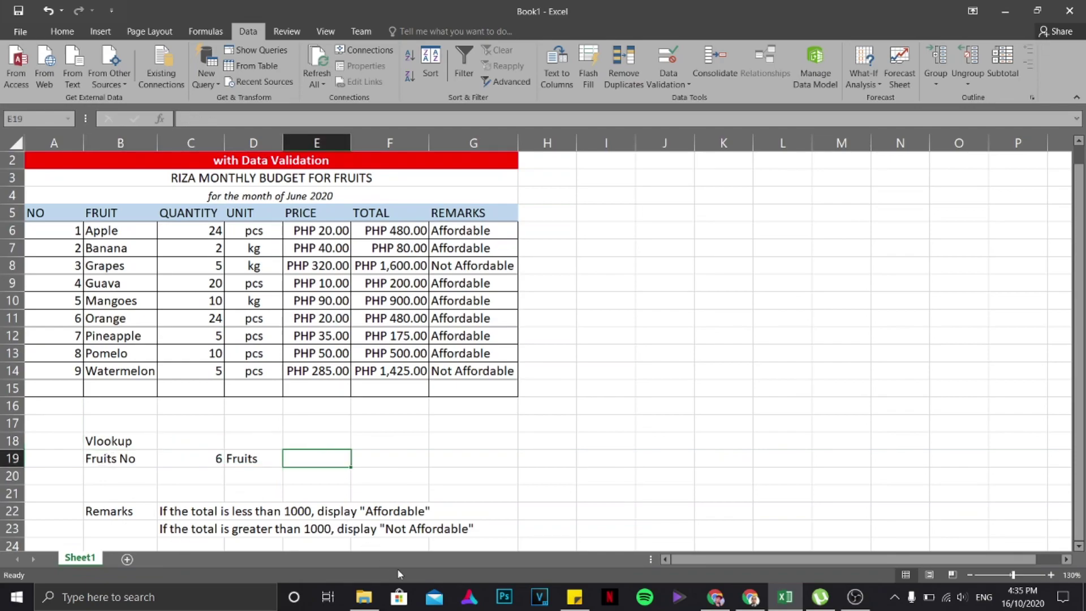
pyautogui.write('=')
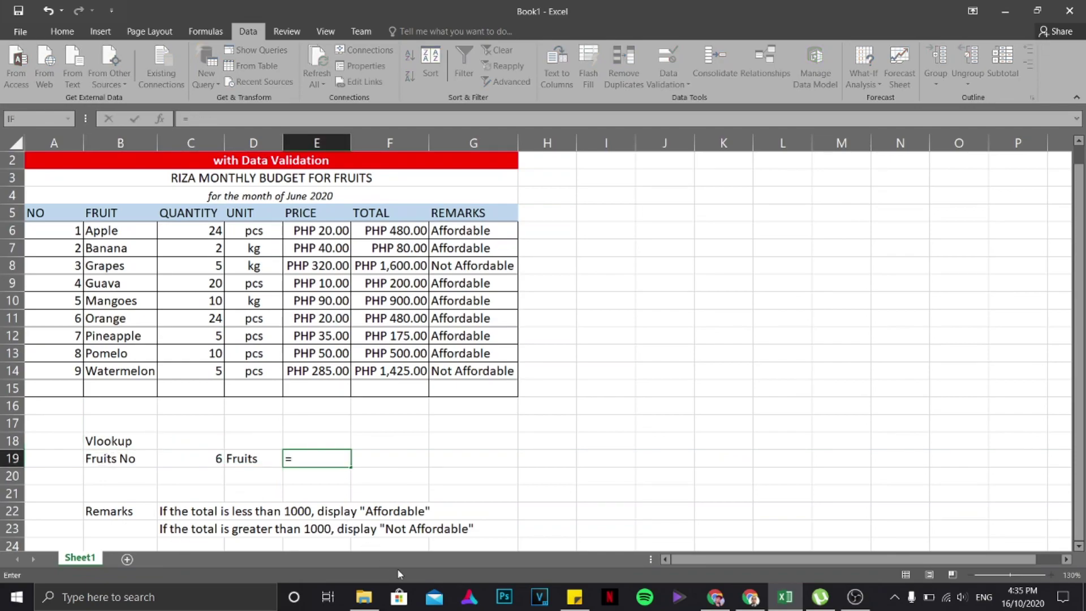
pyautogui.write('vl')
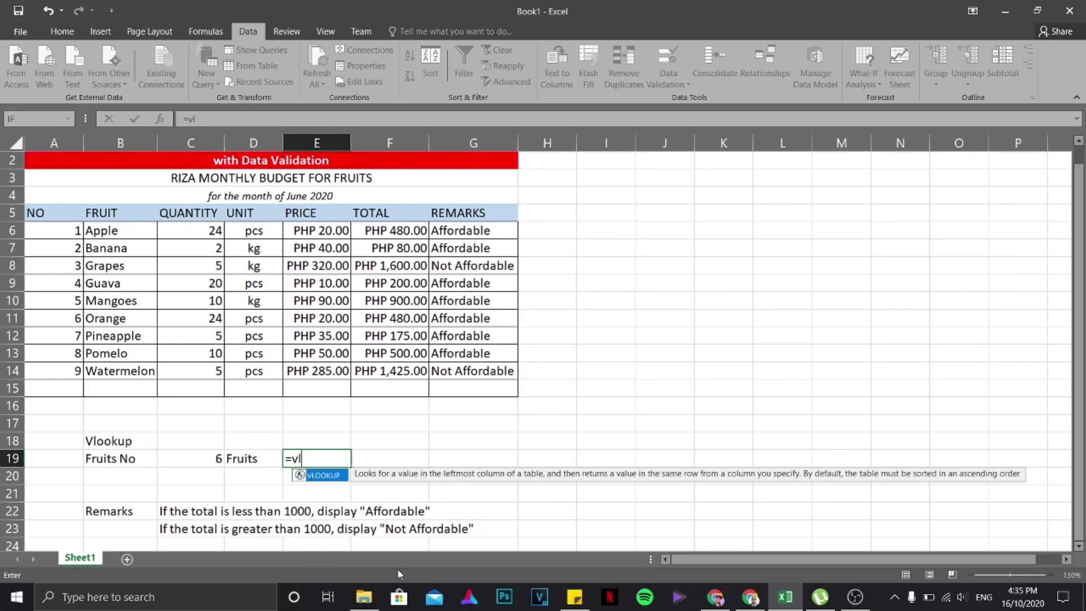
pyautogui.write('ookup')
pyautogui.press('Tab')
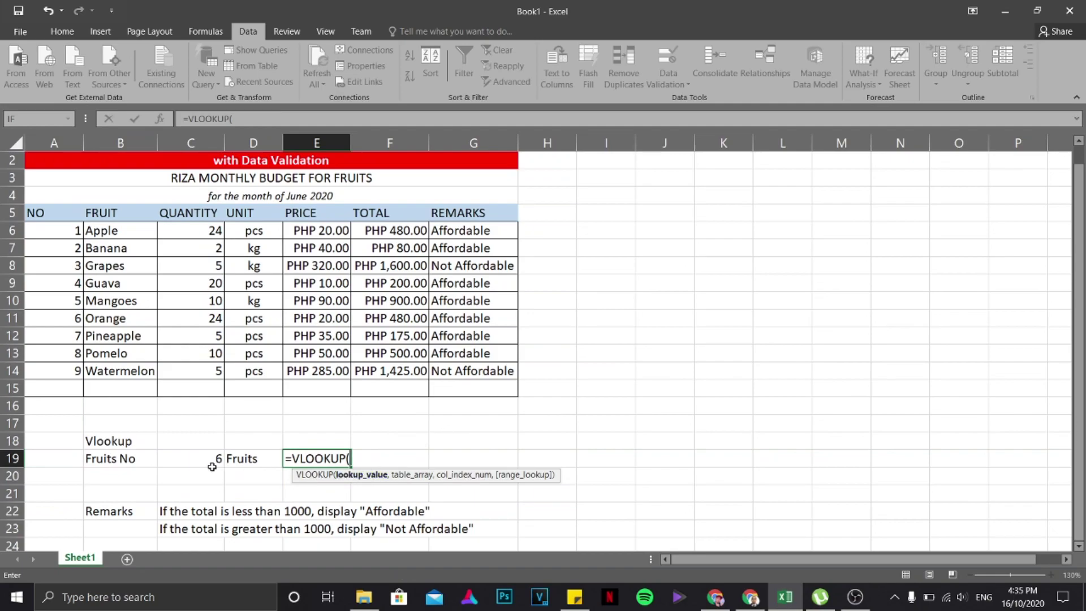
pyautogui.click(192, 463)
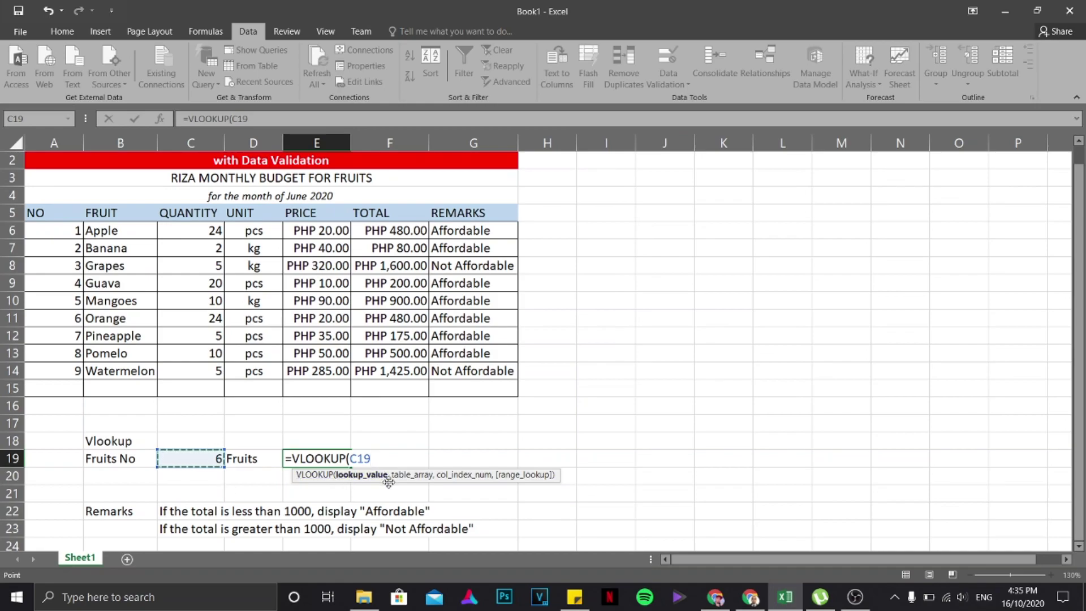
pyautogui.write(',')
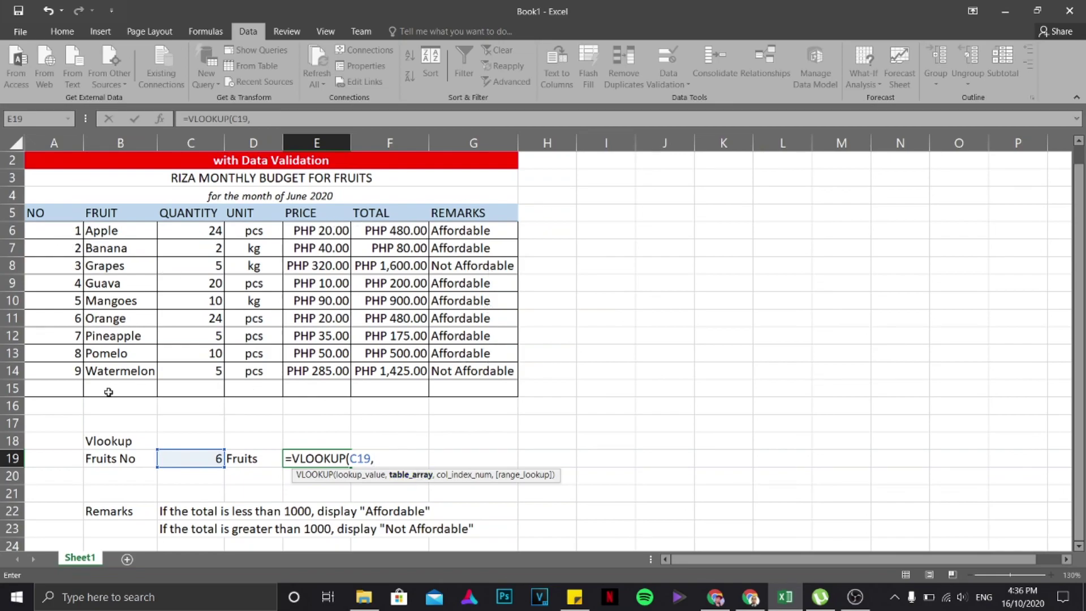
pyautogui.click(42, 235)
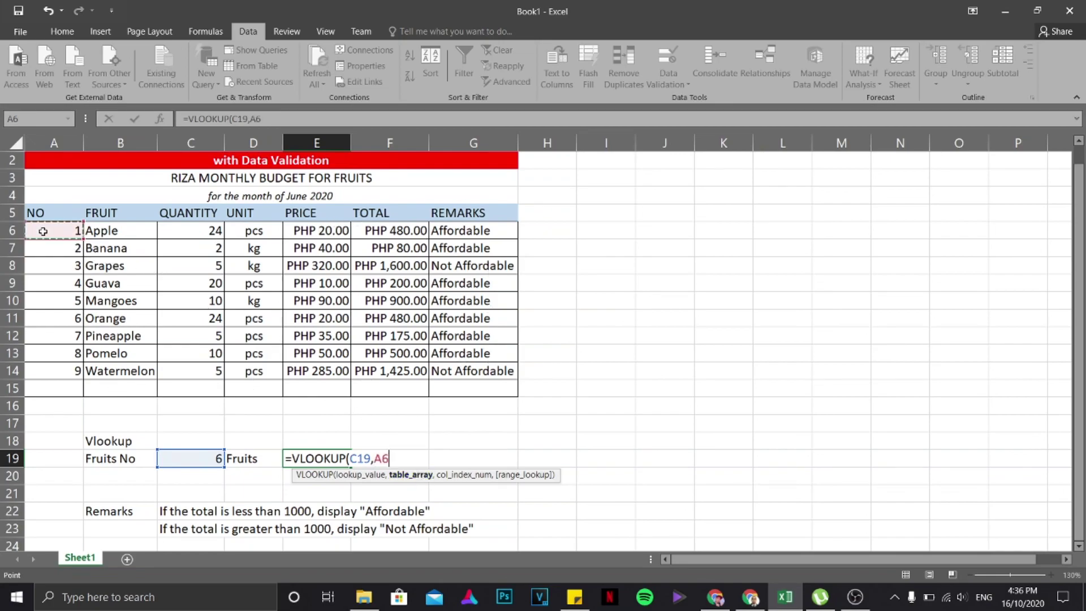
pyautogui.moveTo(77, 244); pyautogui.dragTo(486, 368)
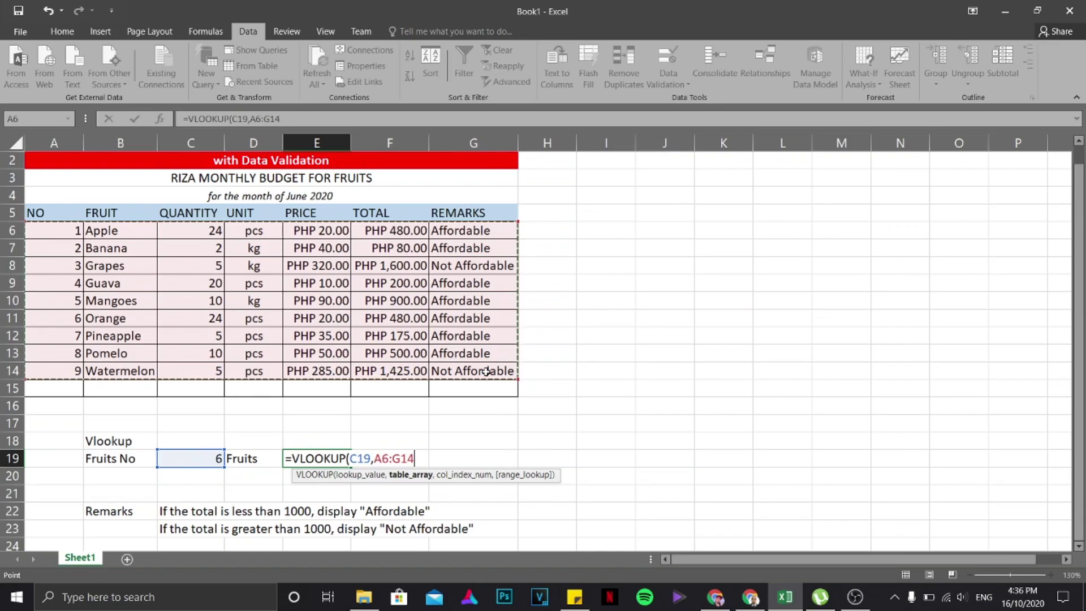
pyautogui.write(',2')
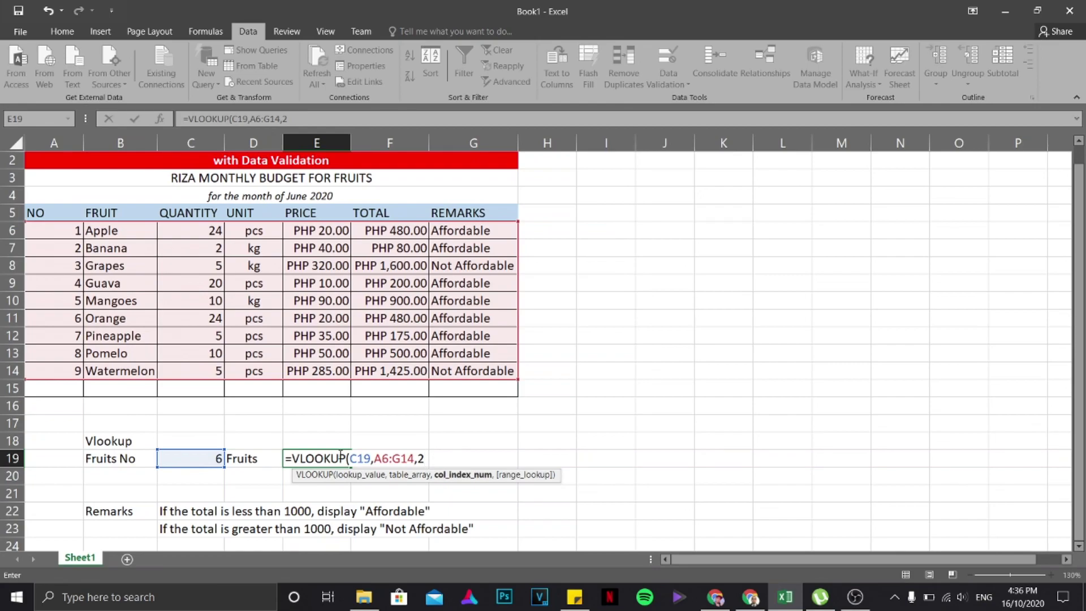
pyautogui.write(',')
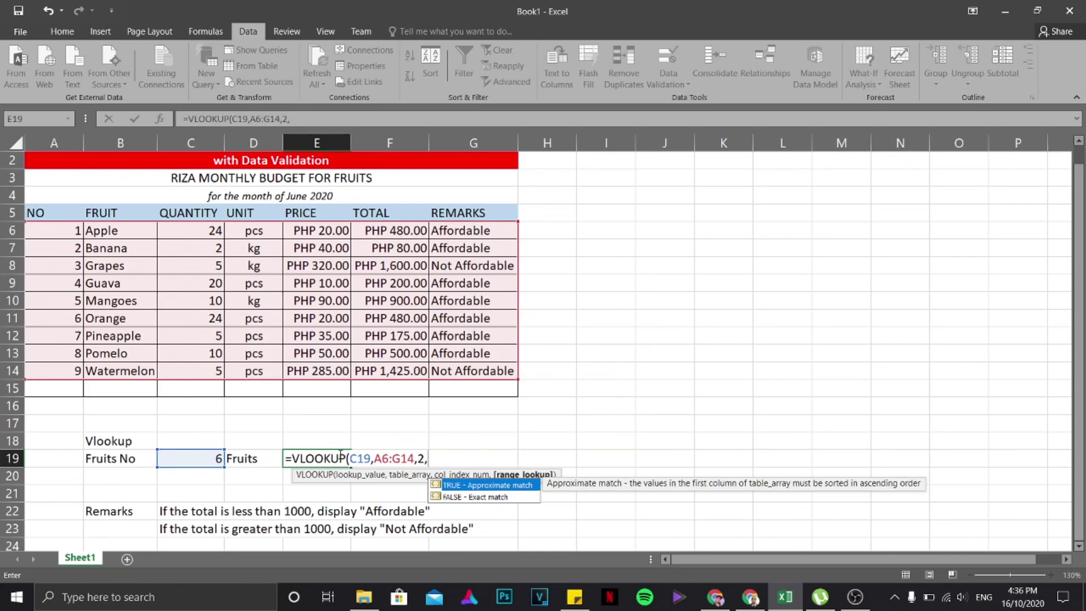
pyautogui.write('false)')
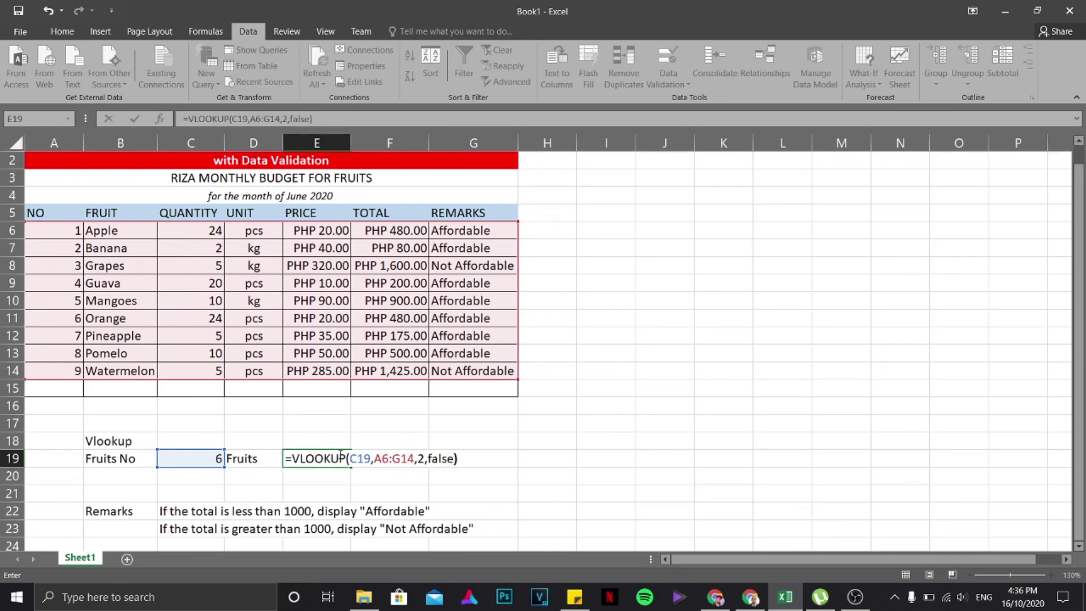
pyautogui.press('Return')
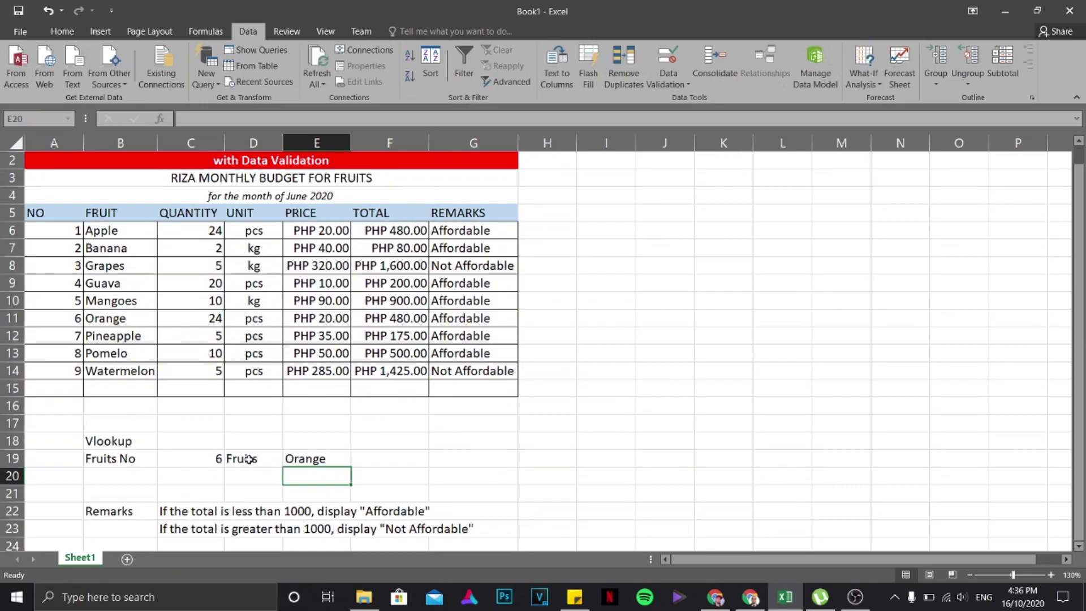
# Choose 4, then 9 from C19's dropdown so E19 shows Watermelon.
pyautogui.click(195, 460)
pyautogui.click(230, 460)
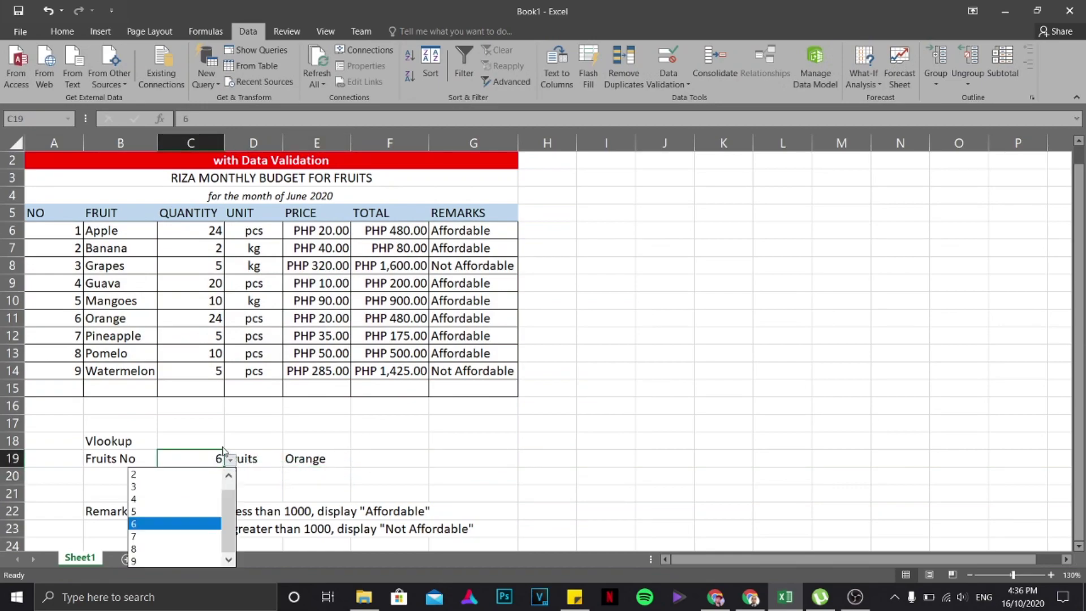
pyautogui.click(181, 492)
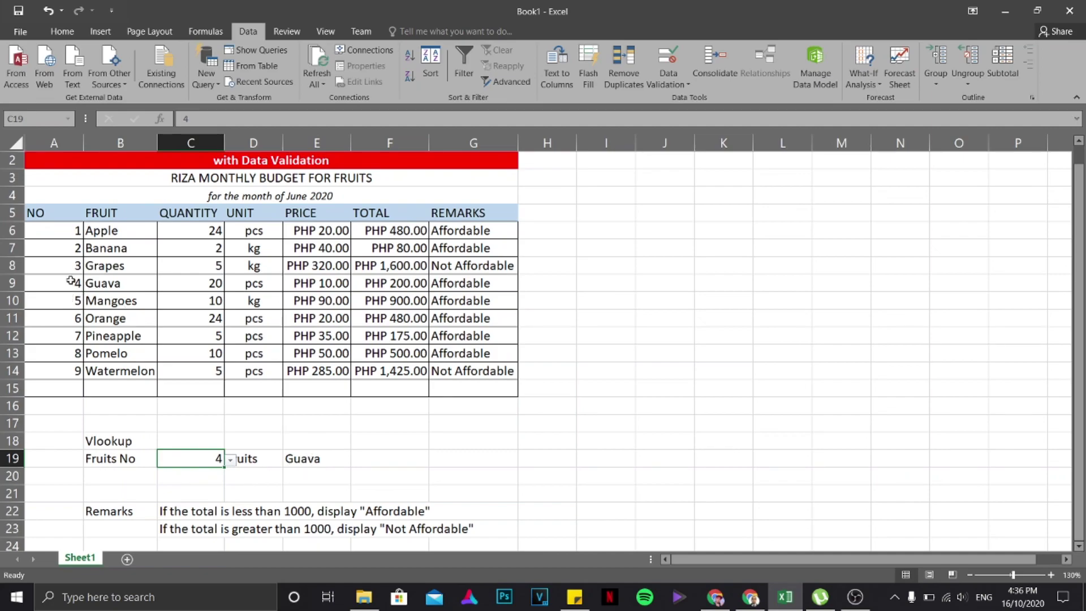
pyautogui.click(227, 459)
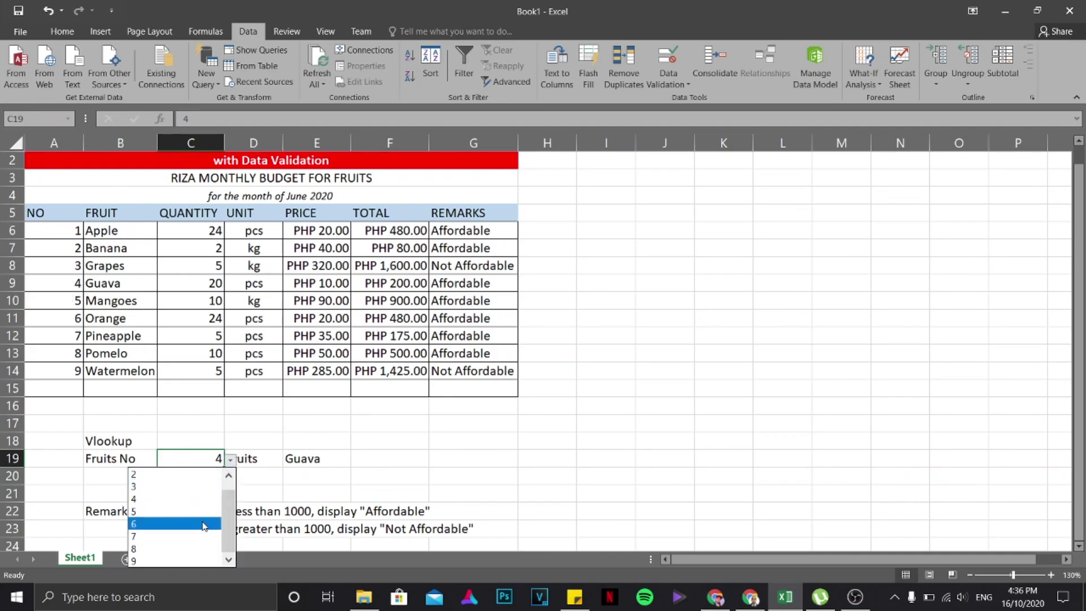
pyautogui.click(190, 561)
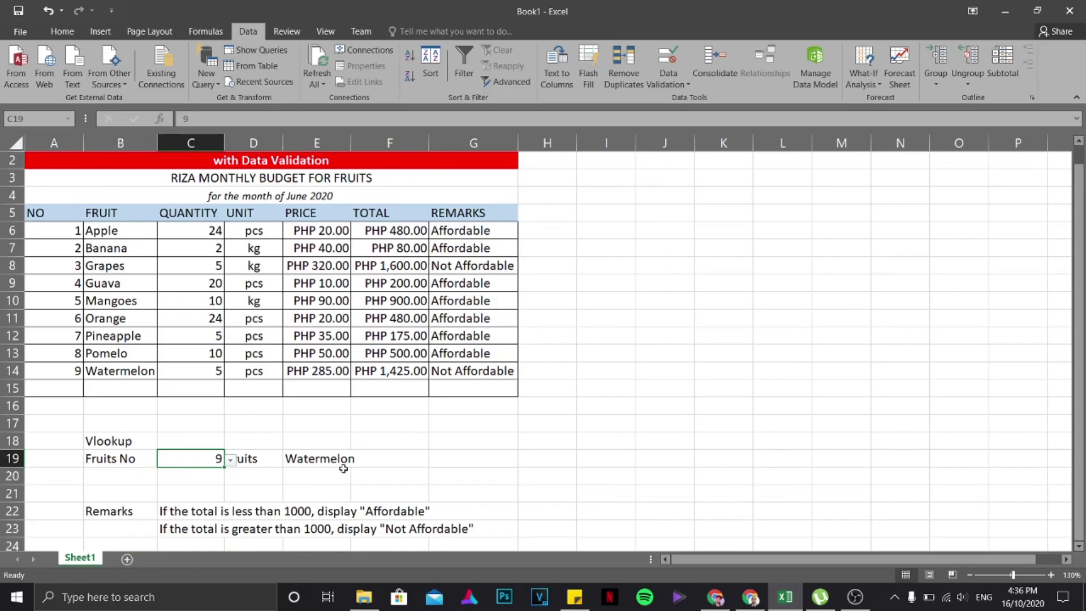
pyautogui.scroll(-3, 410, 448)
pyautogui.scroll(3, 390, 451)
pyautogui.scroll(1, 428, 388)
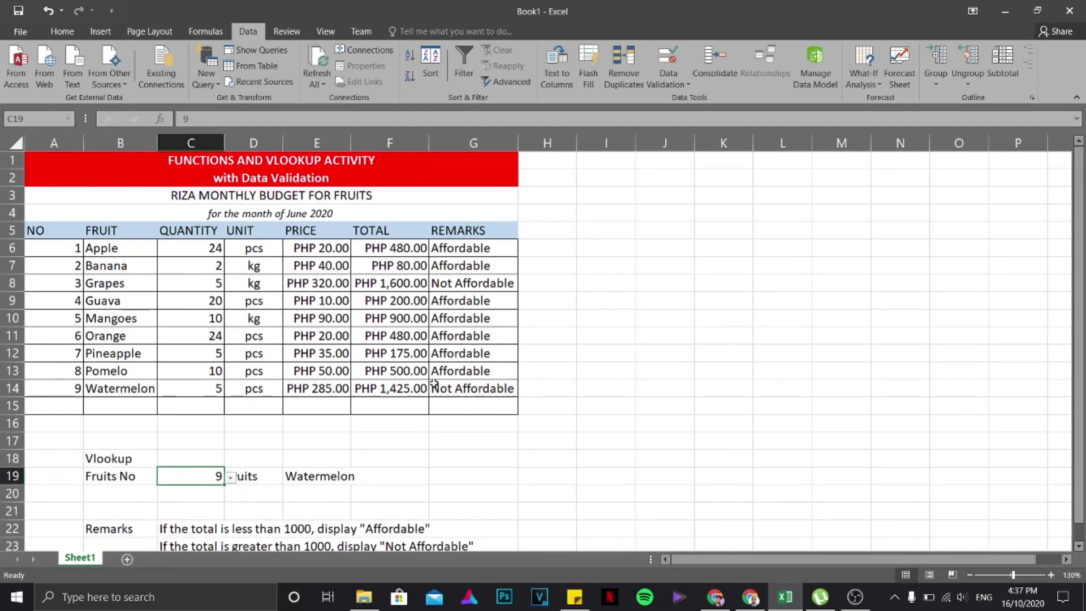